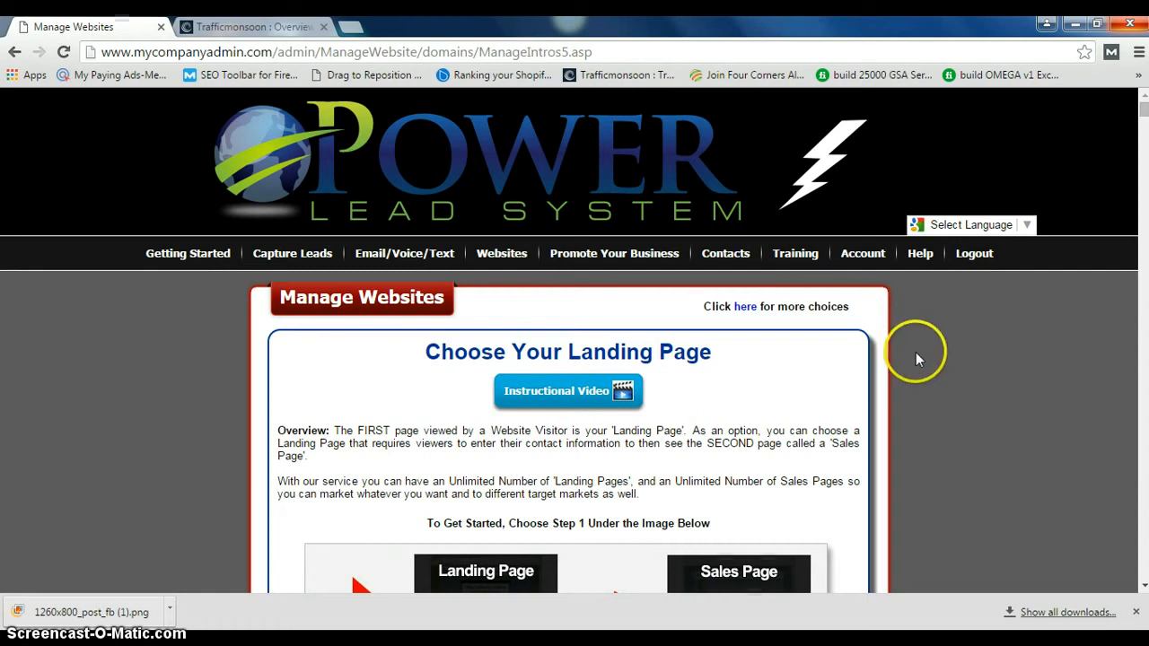
Open the Companies I Promote page of the account and bring the company URL list into view.
mouse_move(877, 267)
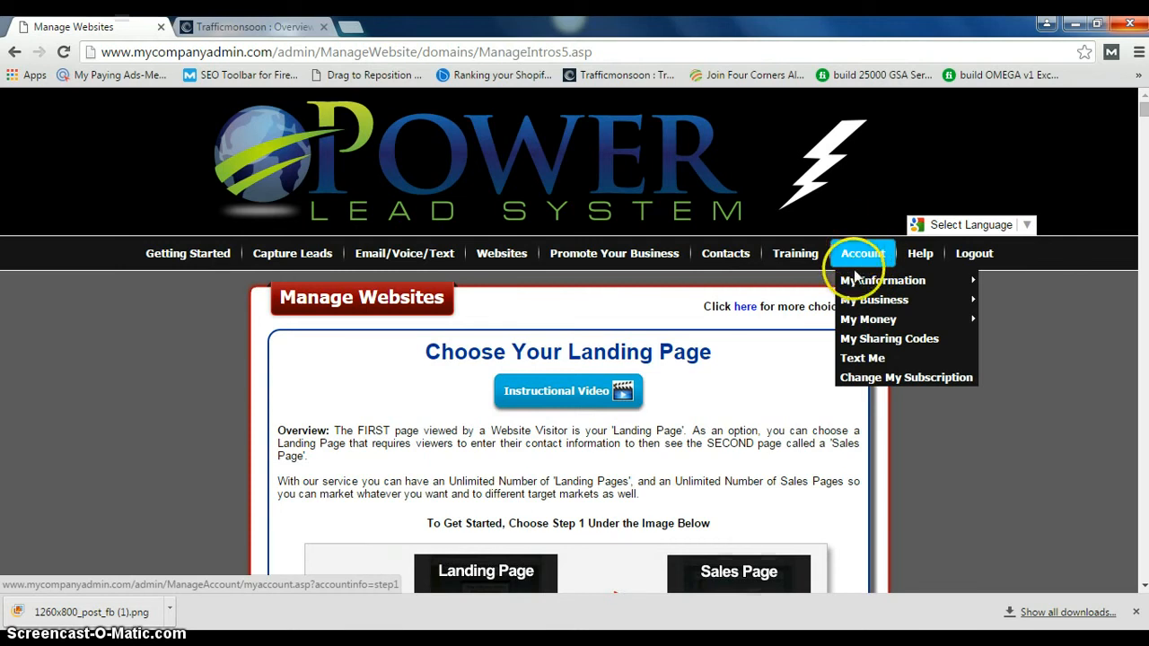
mouse_move(876, 307)
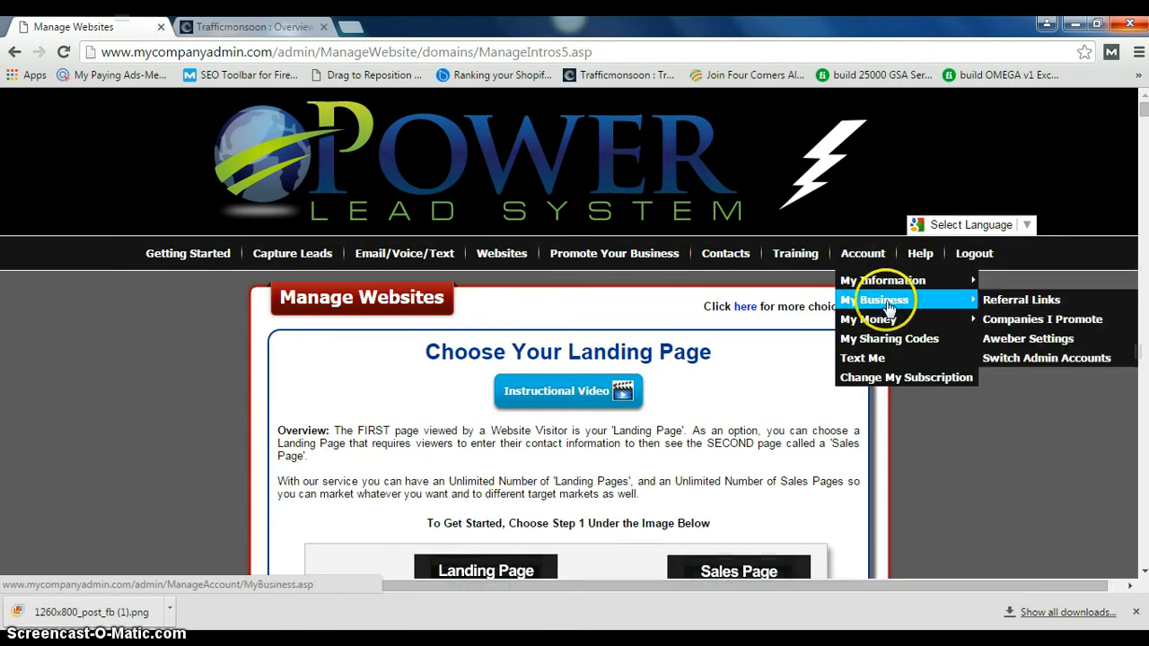
click(1013, 319)
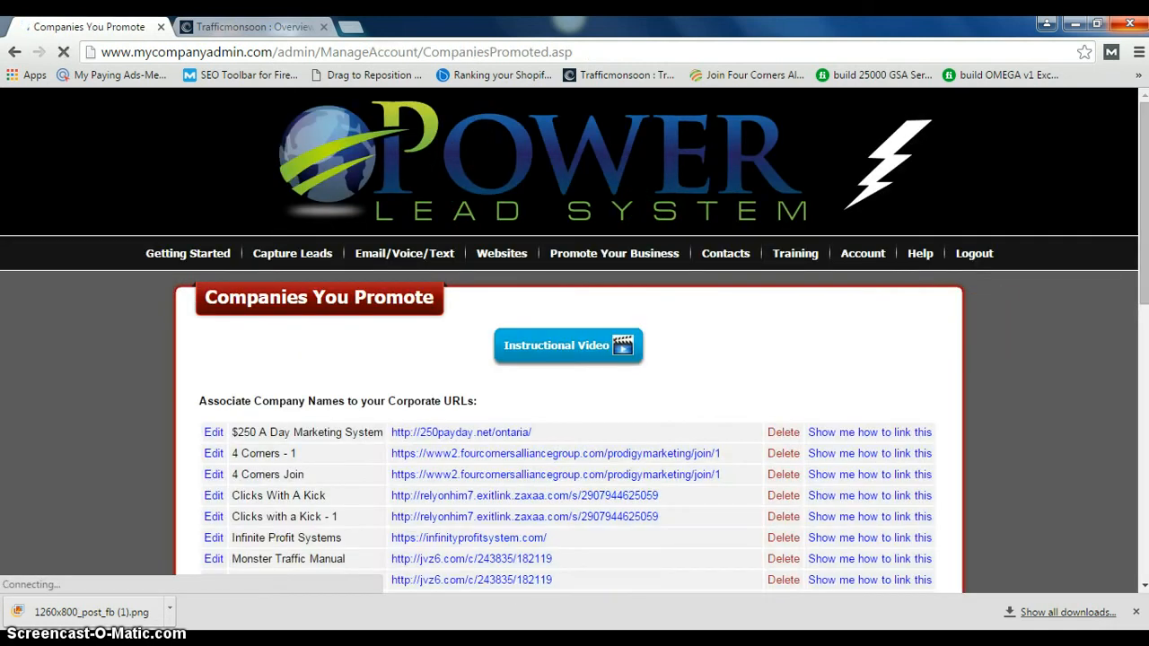
drag(1144, 255, 1145, 286)
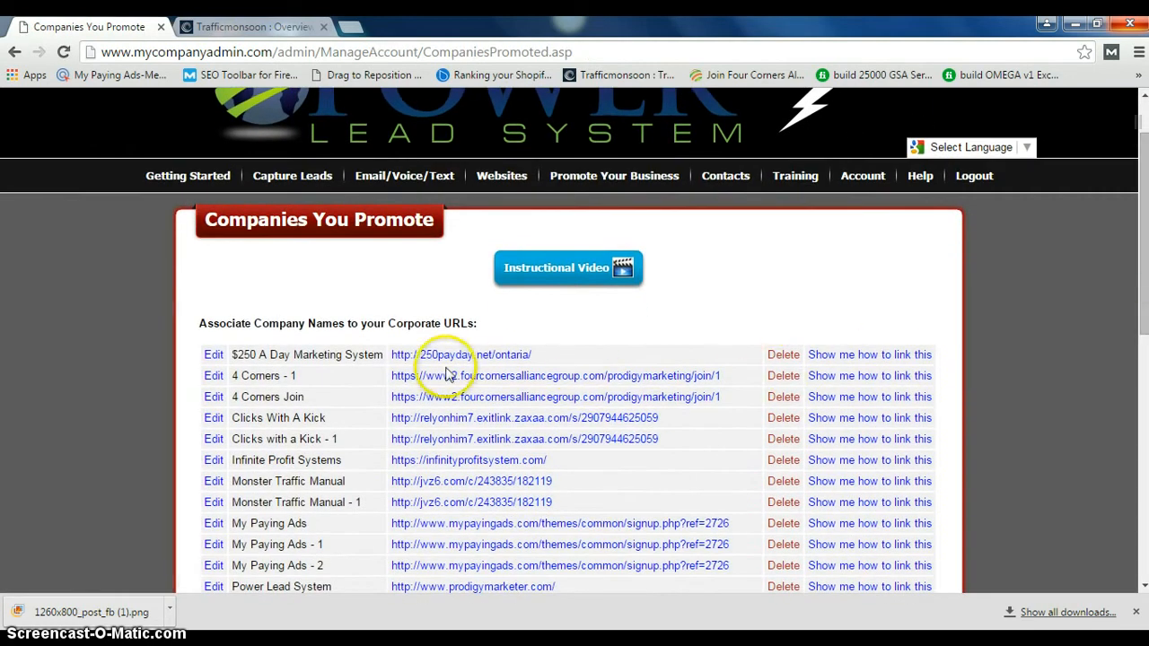
Copy the link address of the 4 Corners - 1 entry and load it in a new browser tab.
right_click(518, 386)
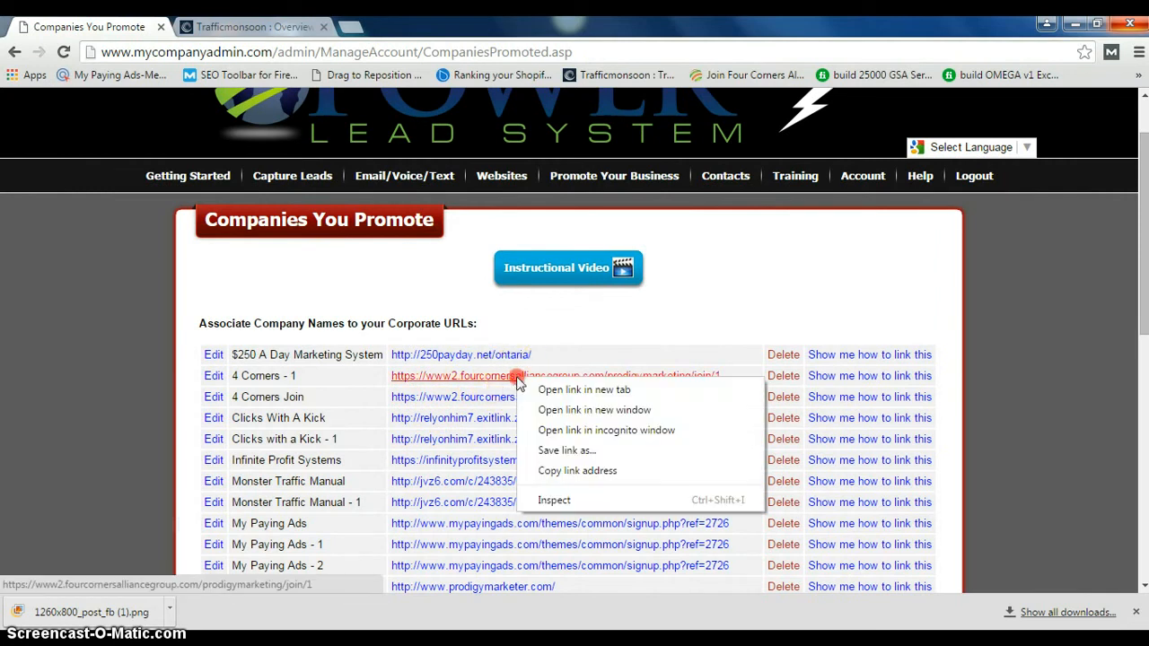
click(579, 472)
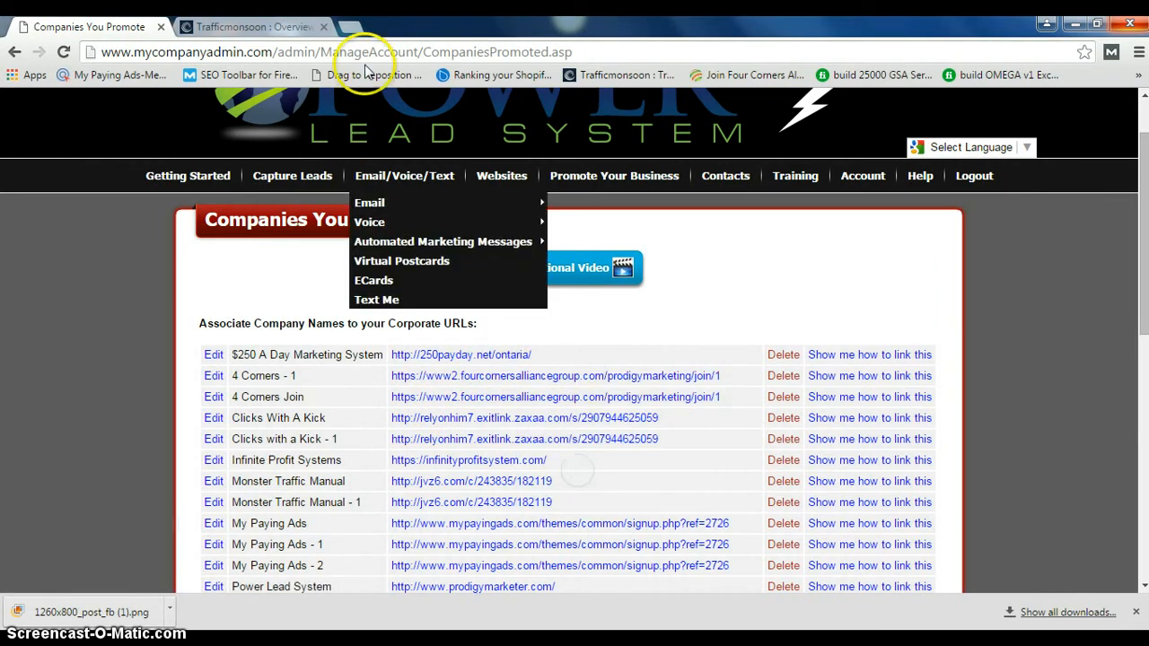
click(350, 27)
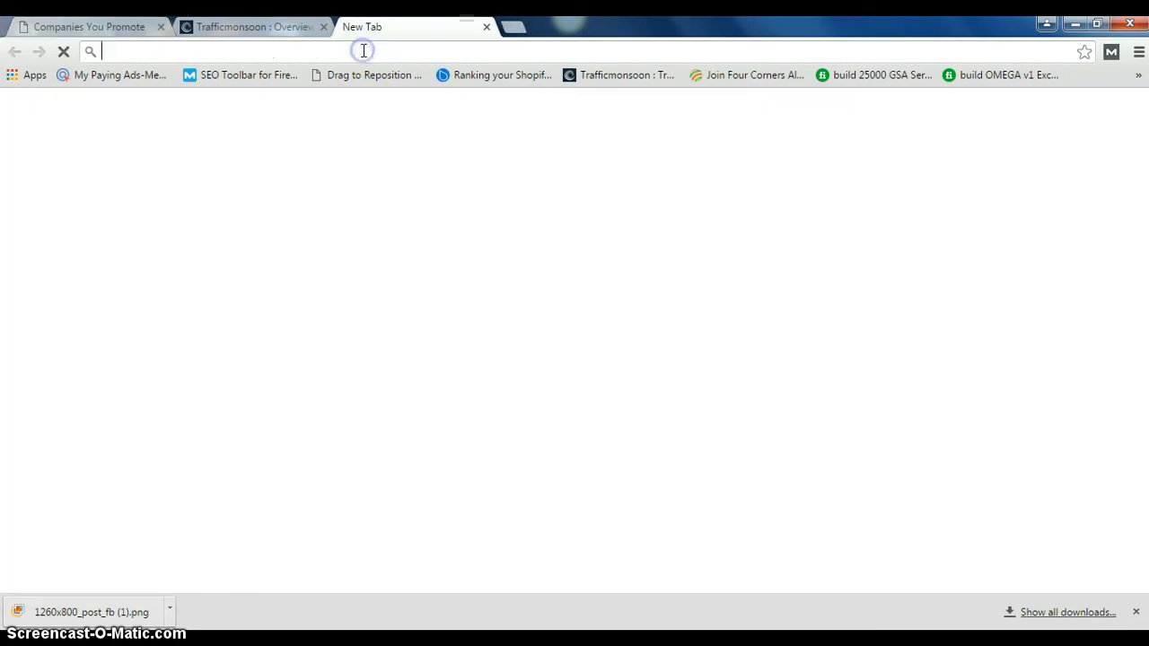
key(ctrl+v)
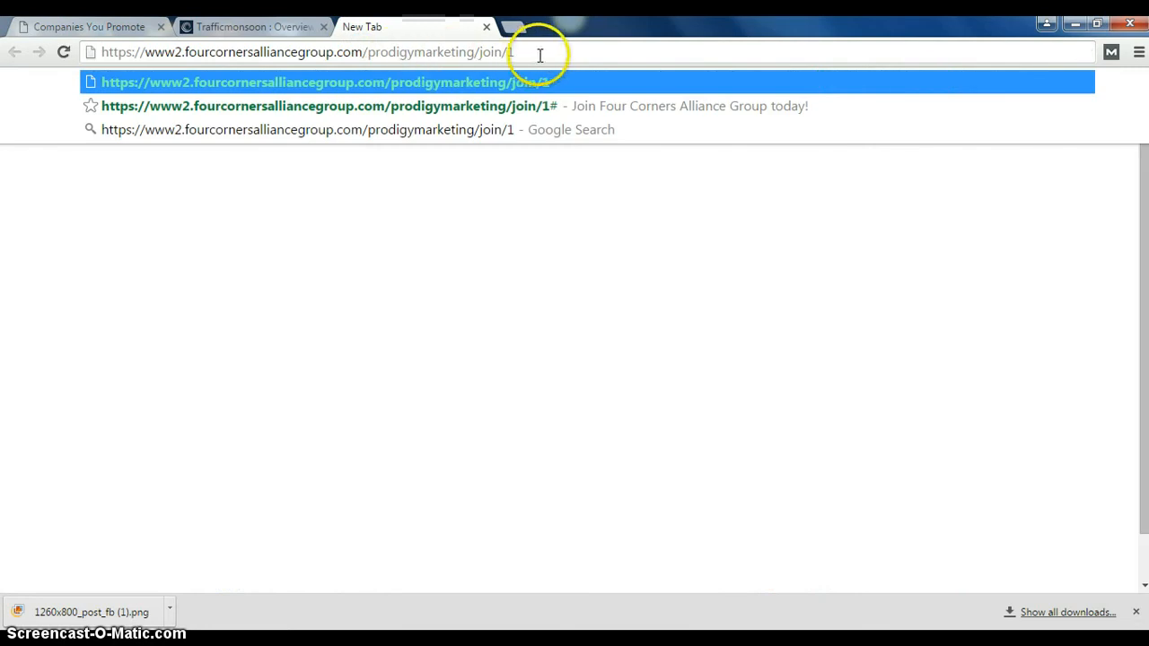
key(Return)
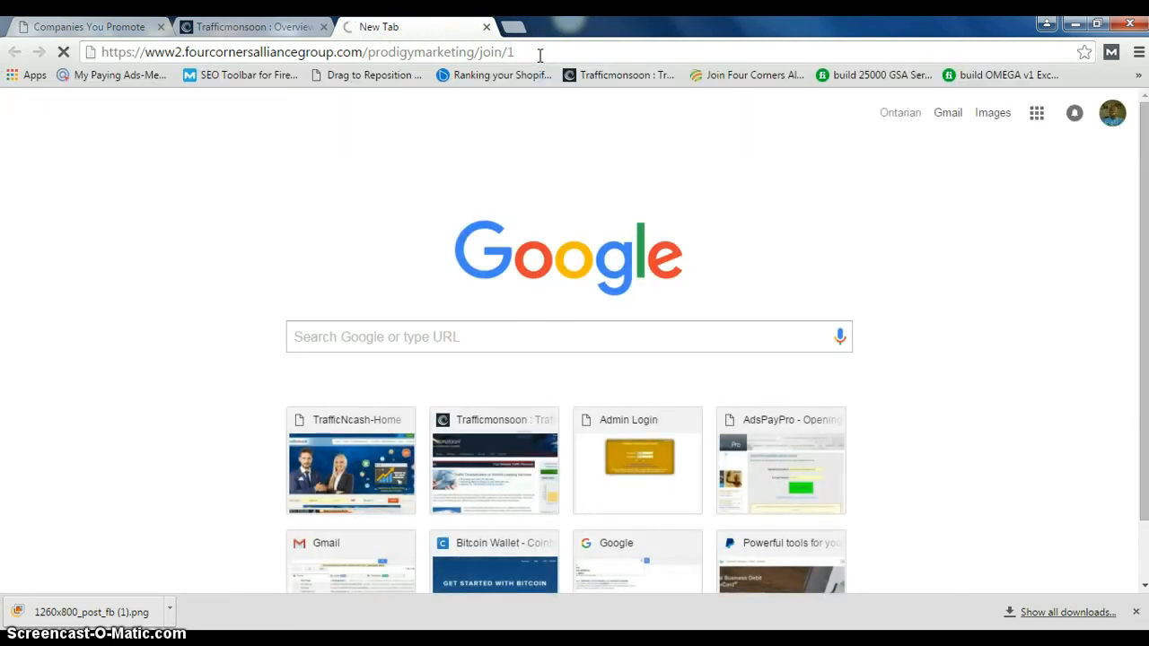
Examine the parts of the Four Corners join page's web address, and close its tab.
click(443, 75)
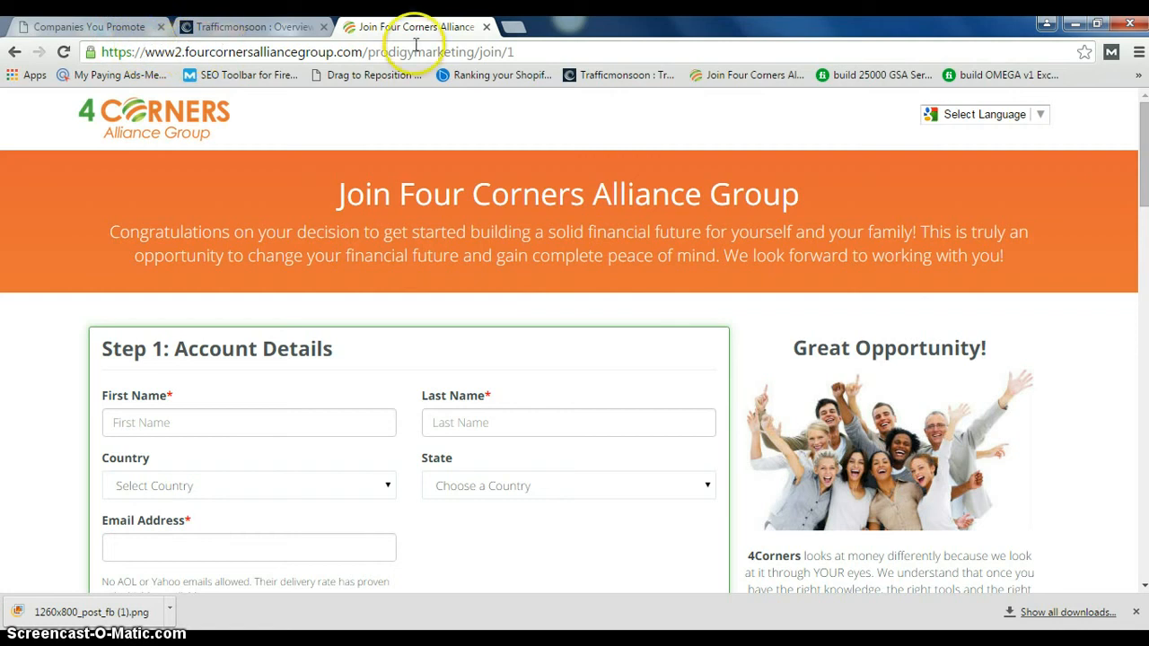
click(179, 53)
text(2)
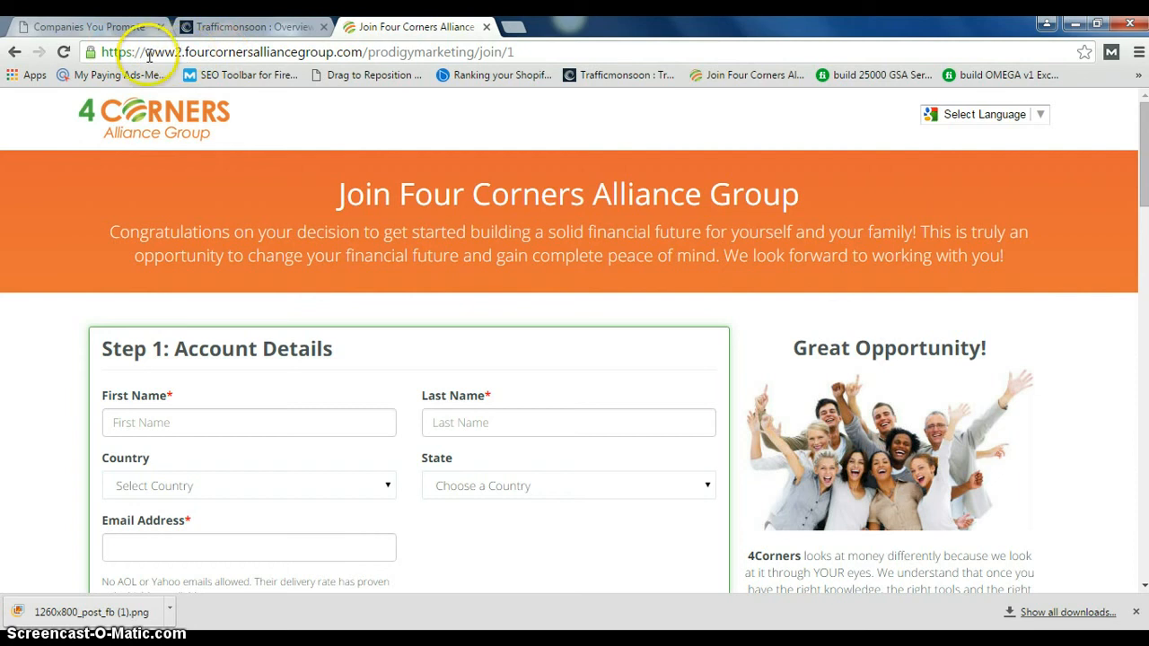
click(129, 52)
text(s)
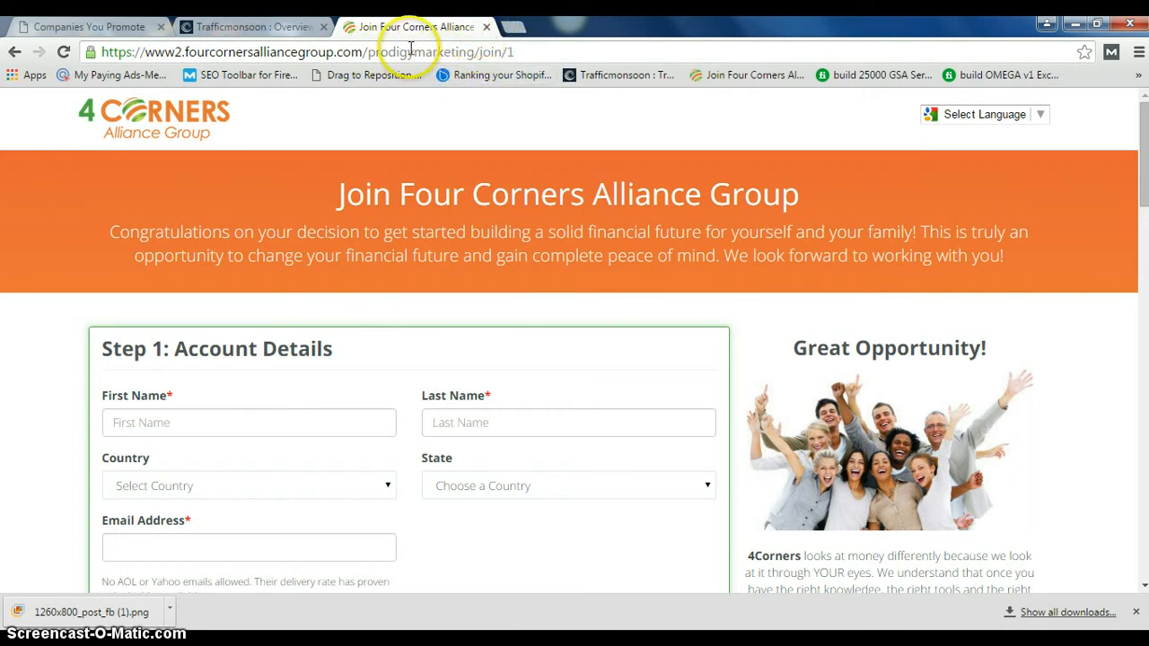
click(486, 28)
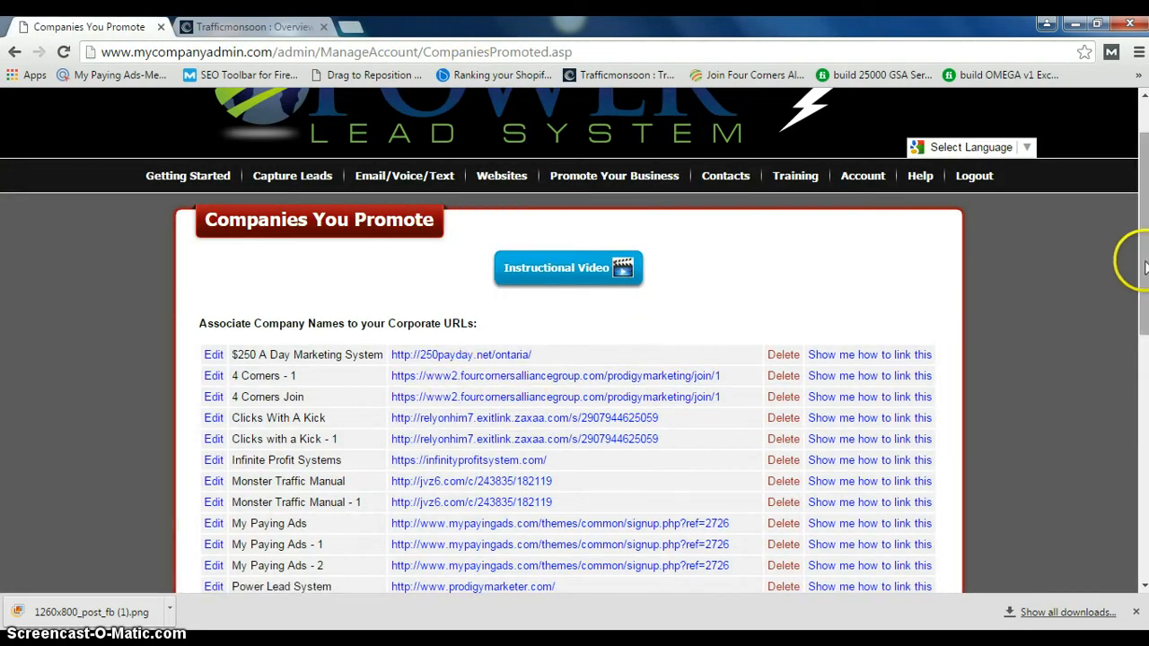
Select 4 Corners in the list of companies available to promote.
drag(1139, 257, 1013, 462)
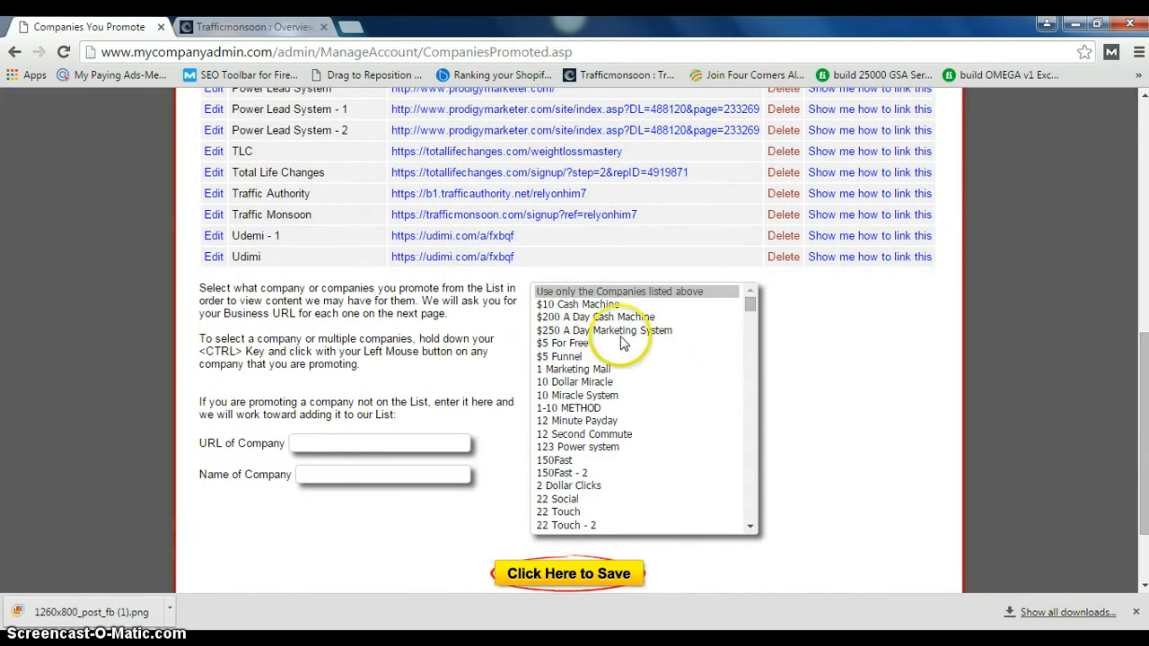
mouse_move(751, 308)
mouse_down()
mouse_move(749, 426)
mouse_move(748, 299)
mouse_up()
click(752, 528)
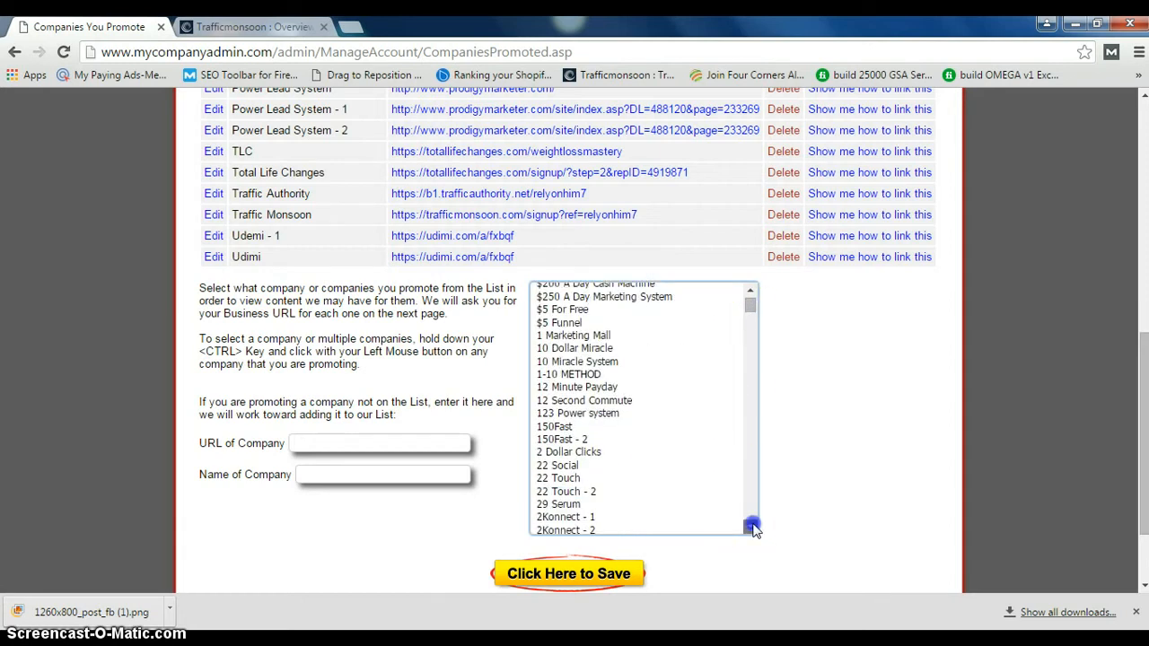
click(753, 526)
click(752, 526)
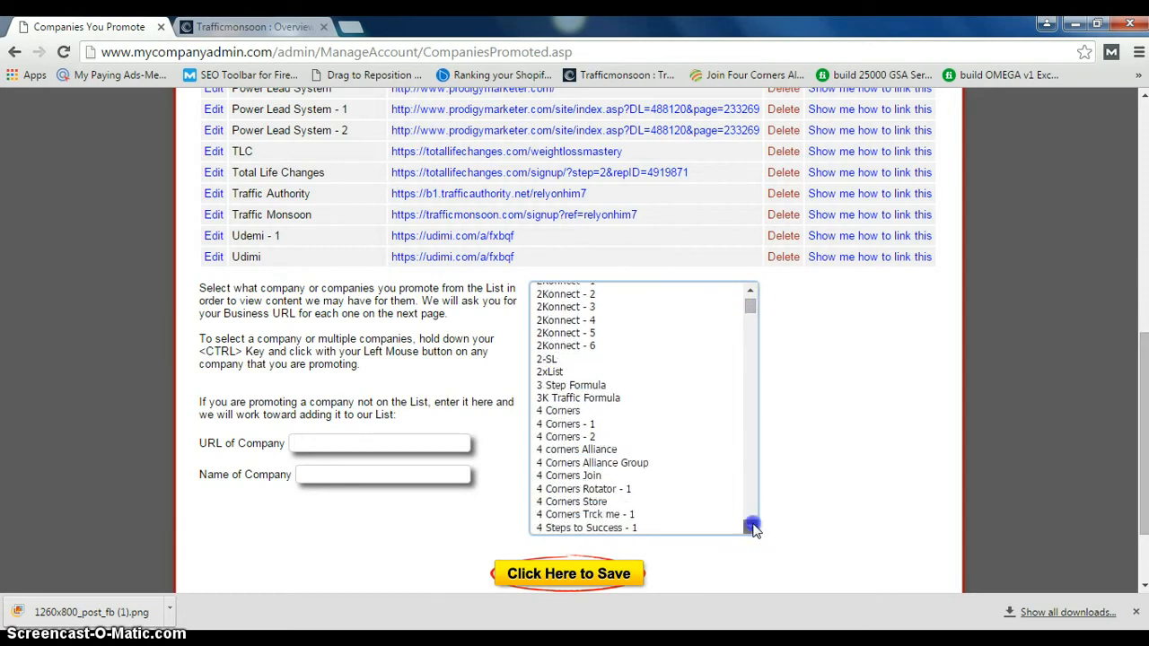
click(560, 411)
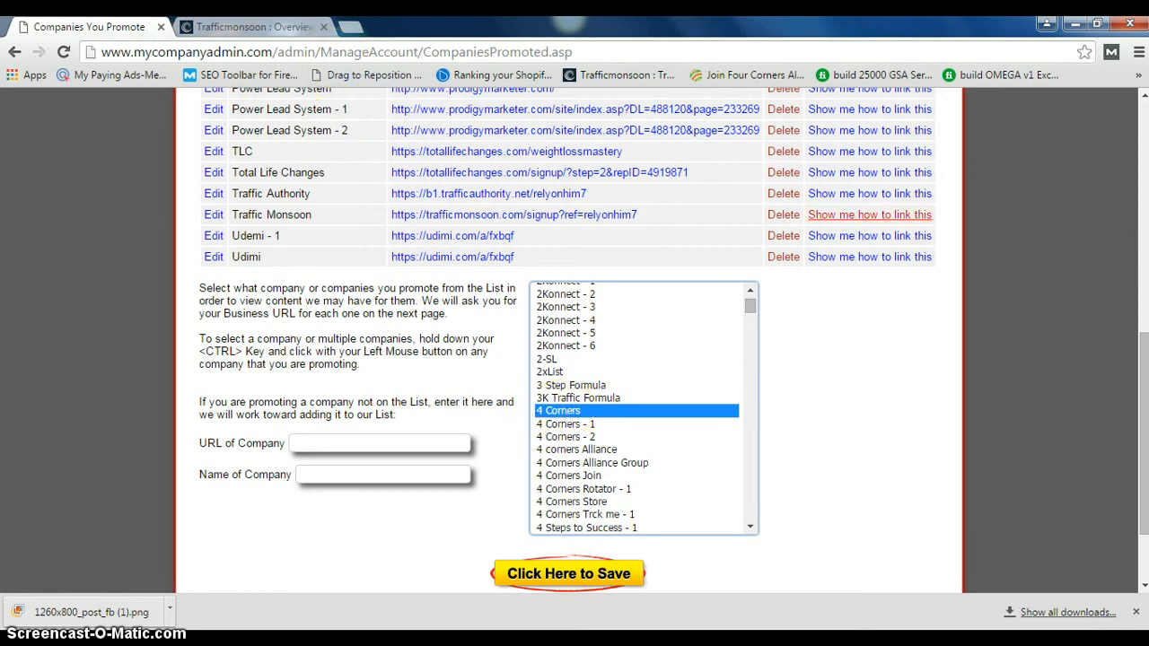
Save the company selection and activate the business URL field for 4 Corners.
drag(1145, 373, 1142, 216)
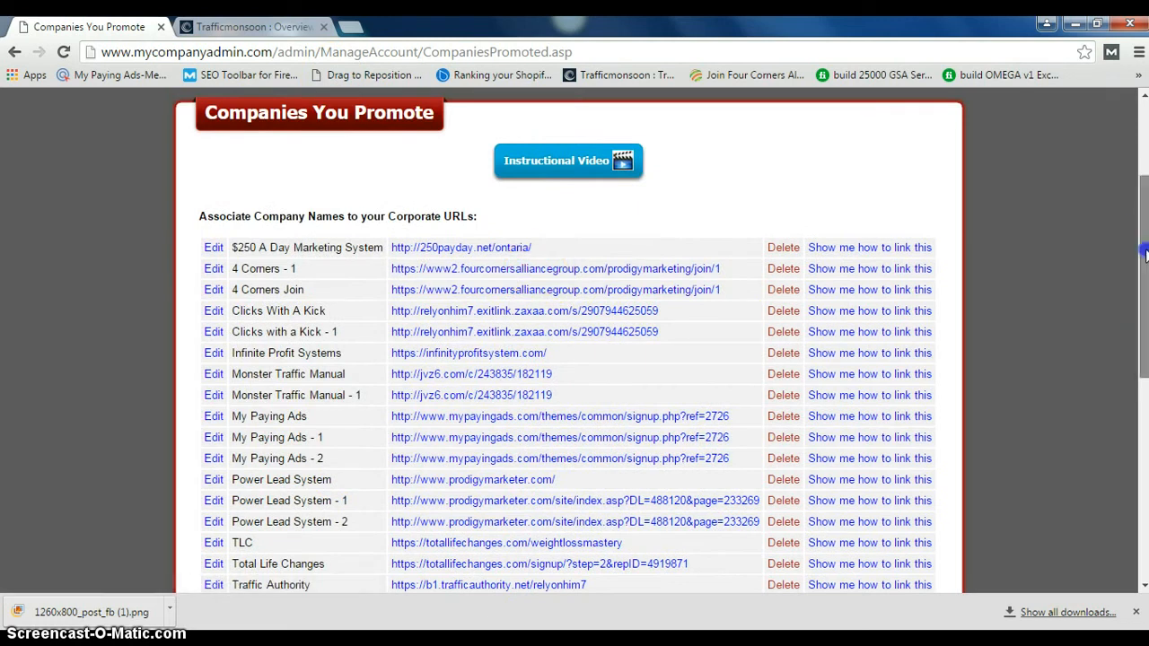
scroll(1131, 243, down, 5)
click(604, 559)
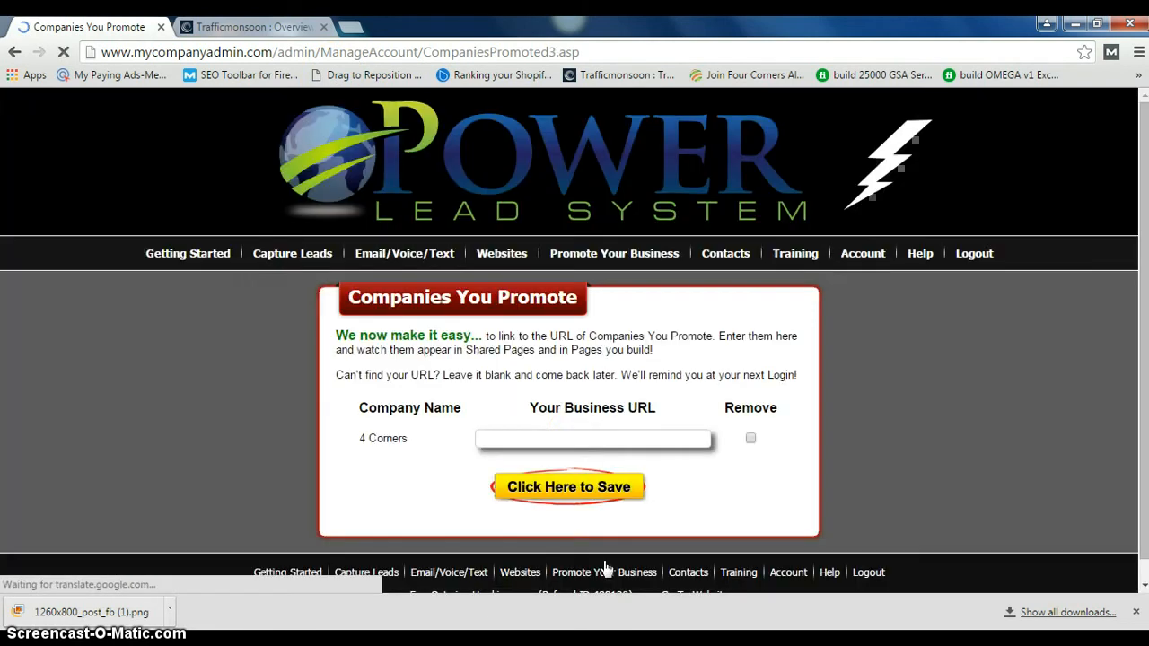
click(576, 439)
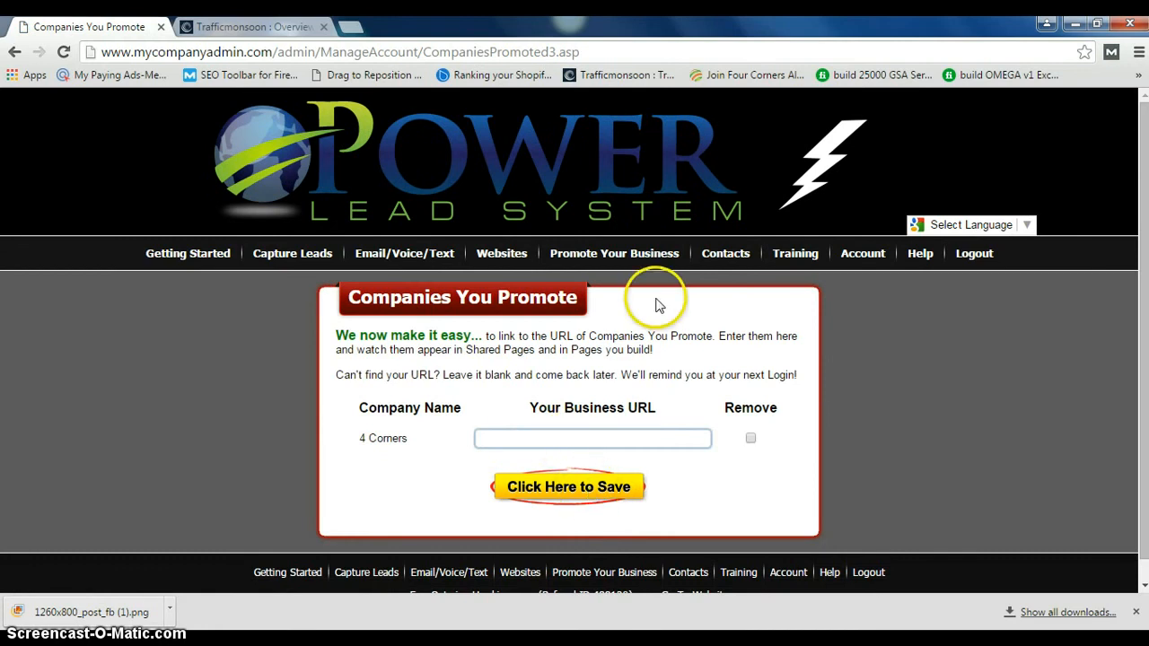
Open the Manage Sub-Domains page of the website section.
mouse_move(878, 259)
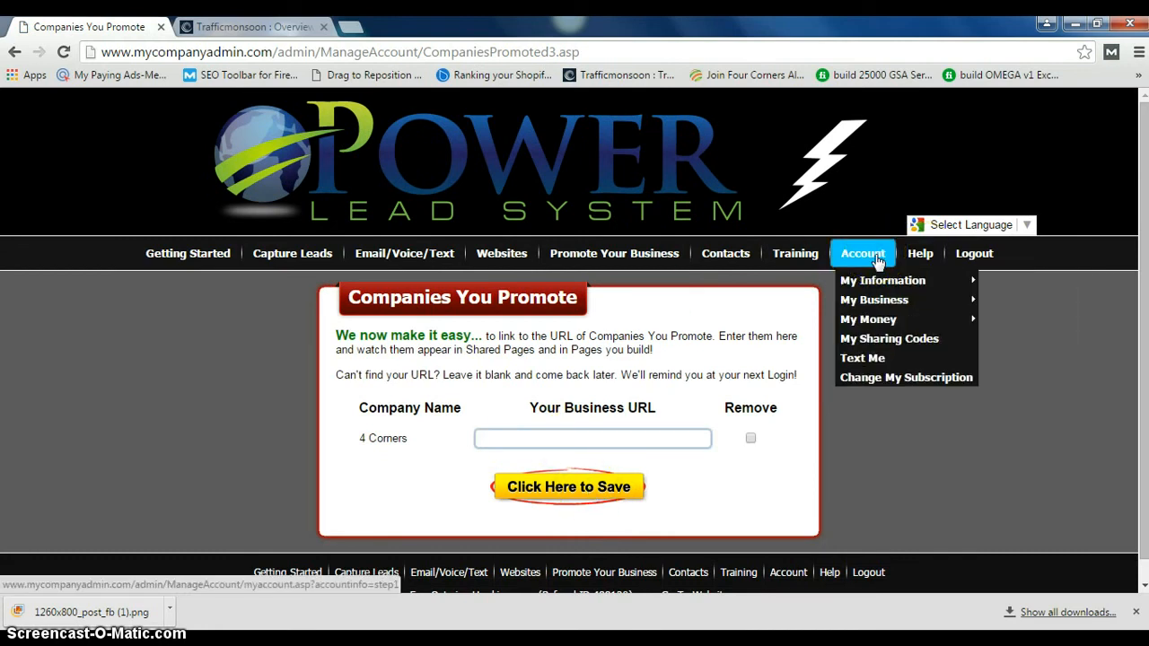
mouse_move(516, 256)
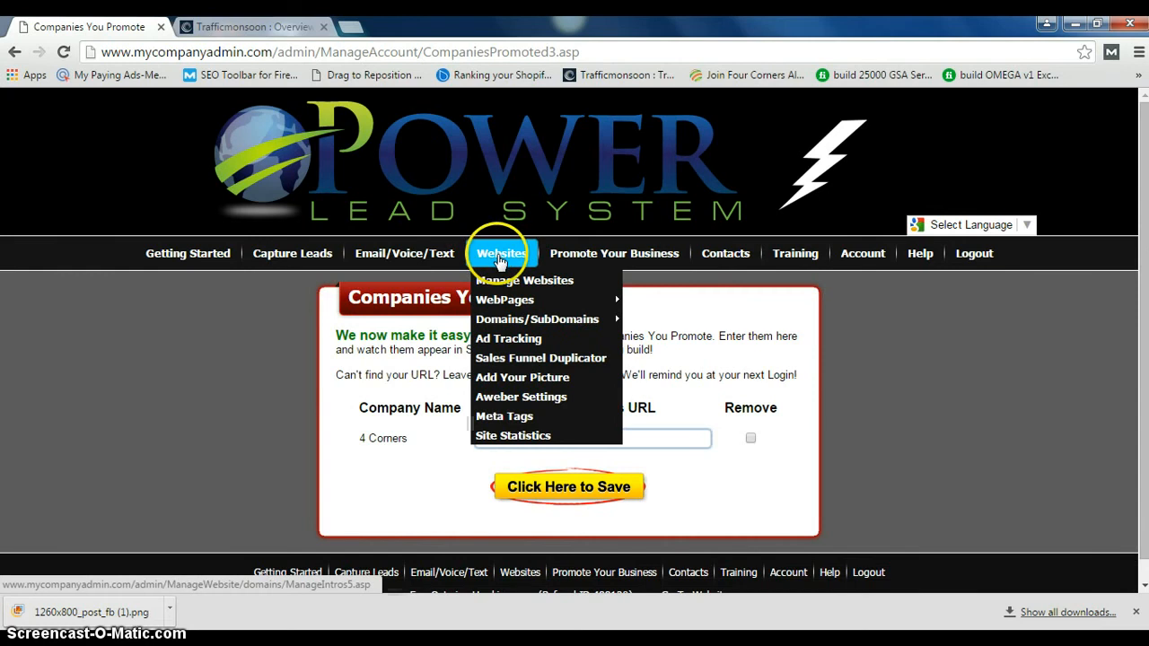
mouse_move(509, 320)
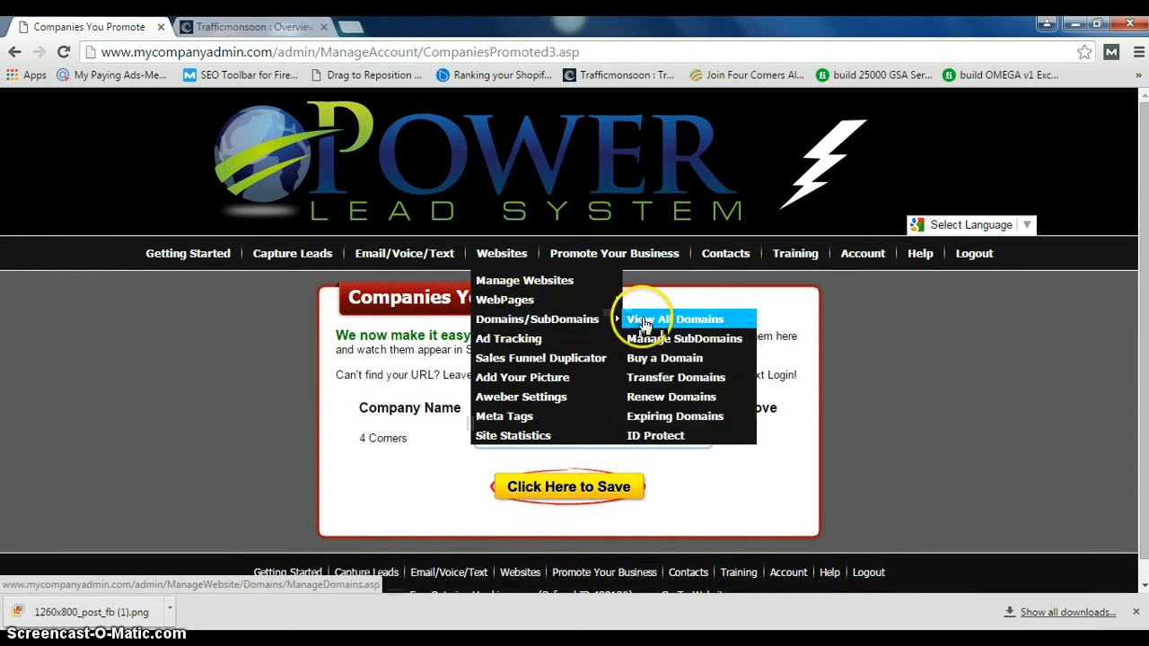
click(653, 342)
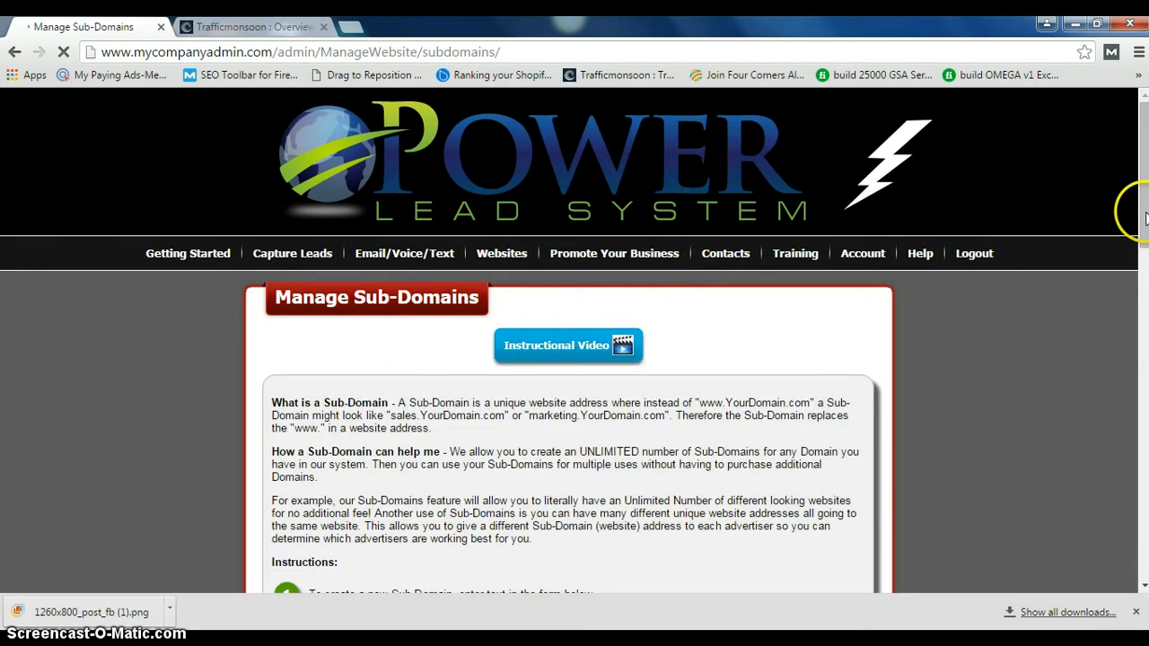
Delete the newfunnel.prodigymarketer.com sub-domain and confirm the deletion.
drag(1146, 218, 1143, 482)
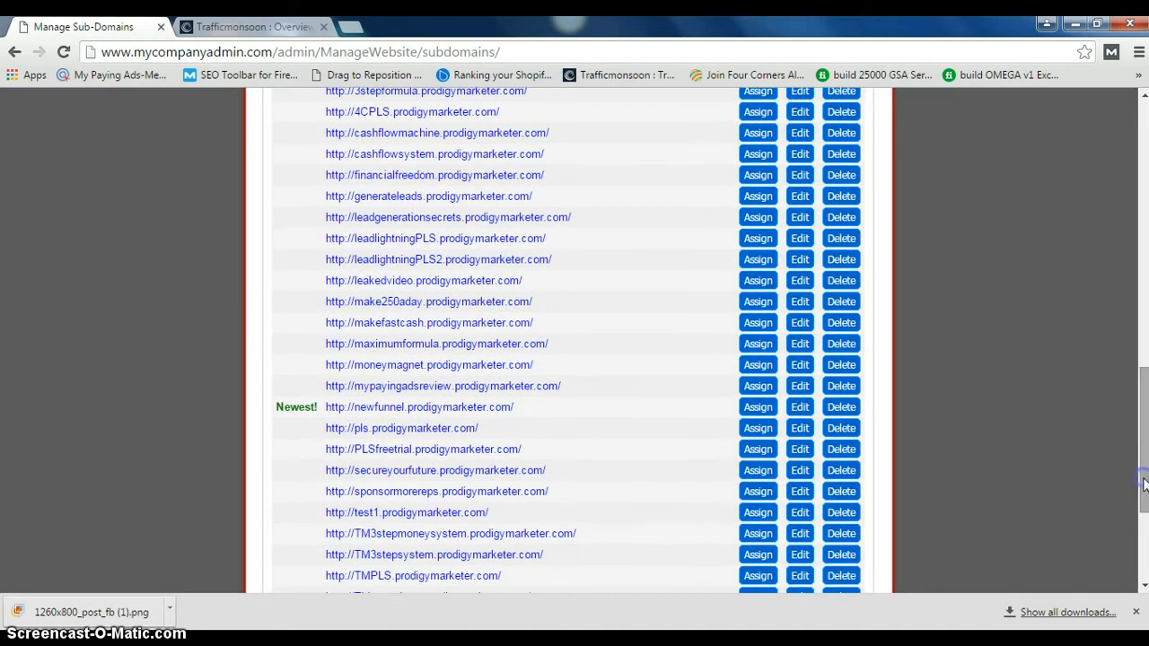
click(756, 413)
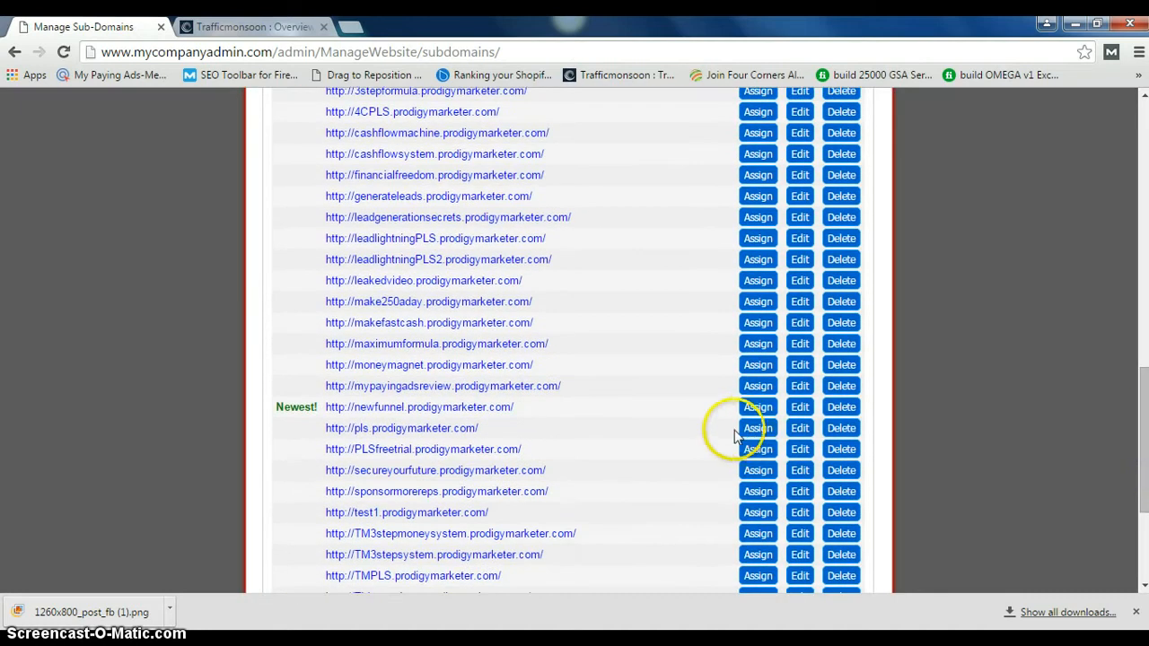
click(849, 407)
click(610, 172)
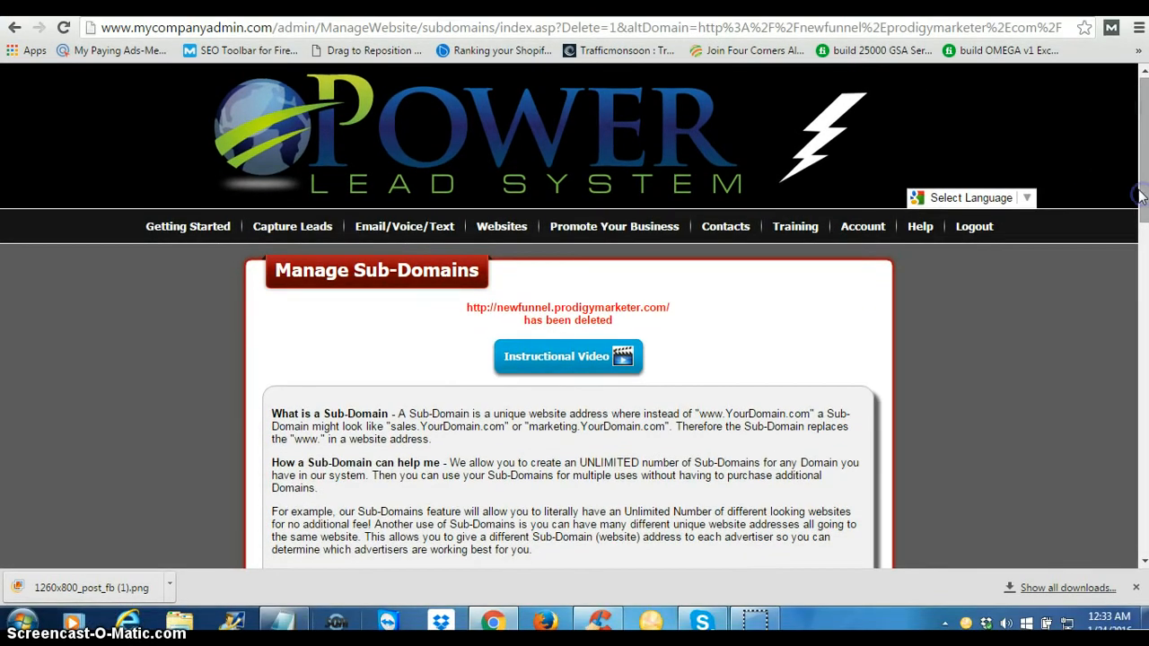
Create a new sub-domain named 4Corners on the prodigymarketer.com domain.
drag(1139, 195, 1139, 285)
click(471, 525)
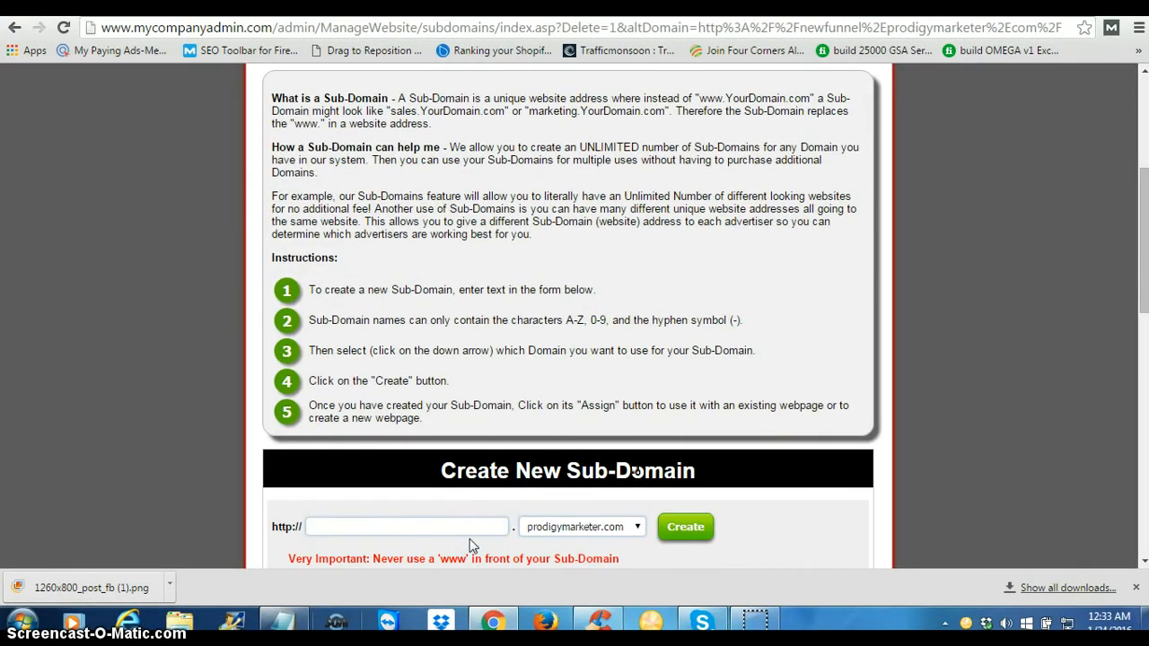
click(485, 523)
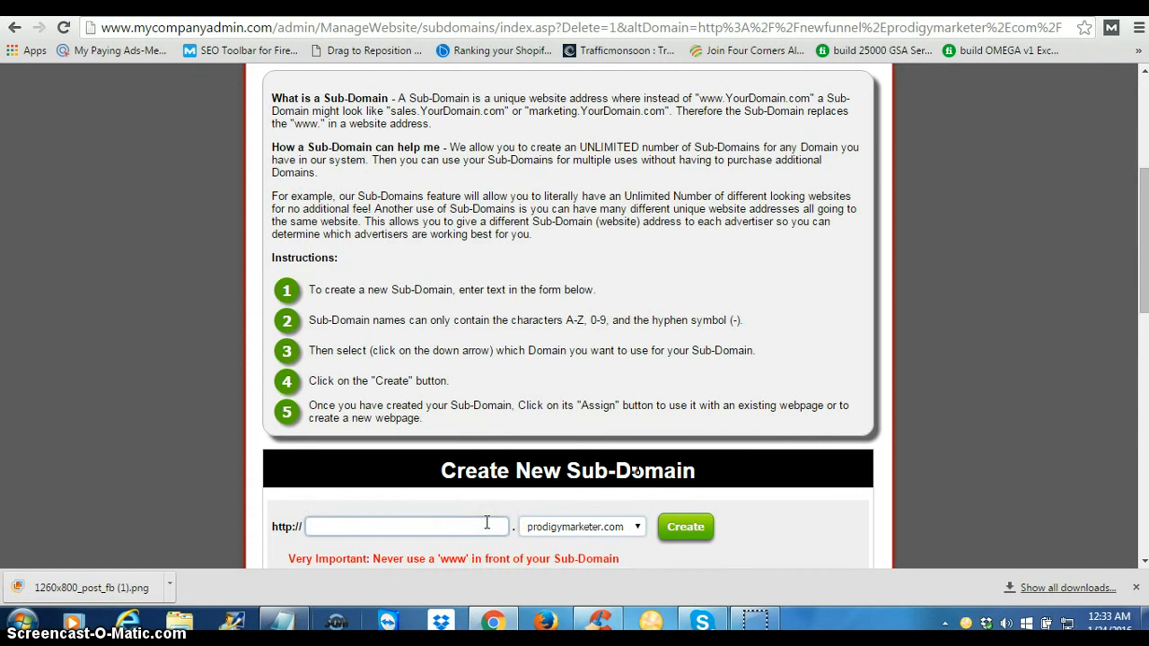
click(486, 523)
text(4Corners)
click(685, 528)
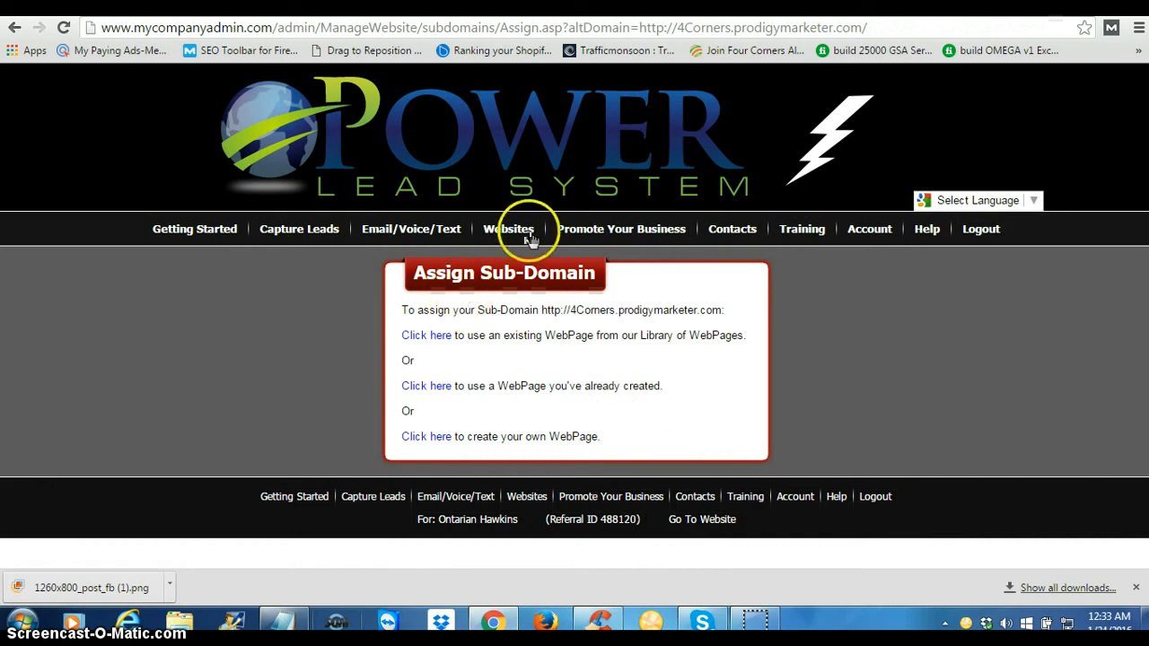
Open the Copy WebPages page to choose a page from the library.
mouse_move(532, 238)
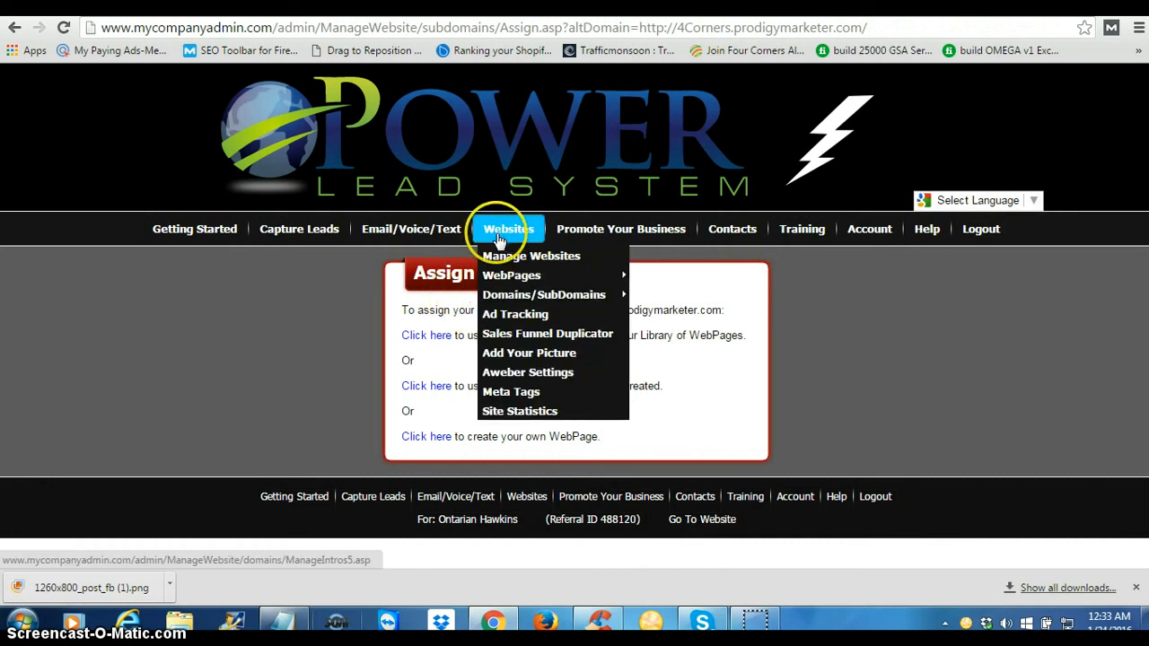
mouse_move(508, 276)
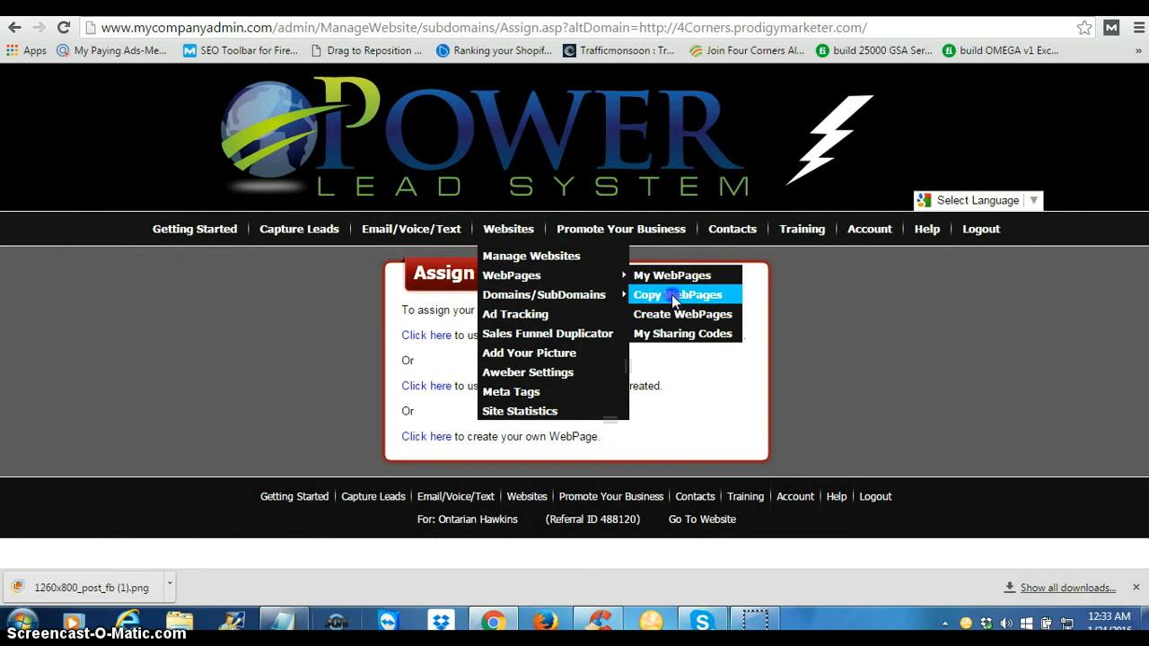
click(675, 301)
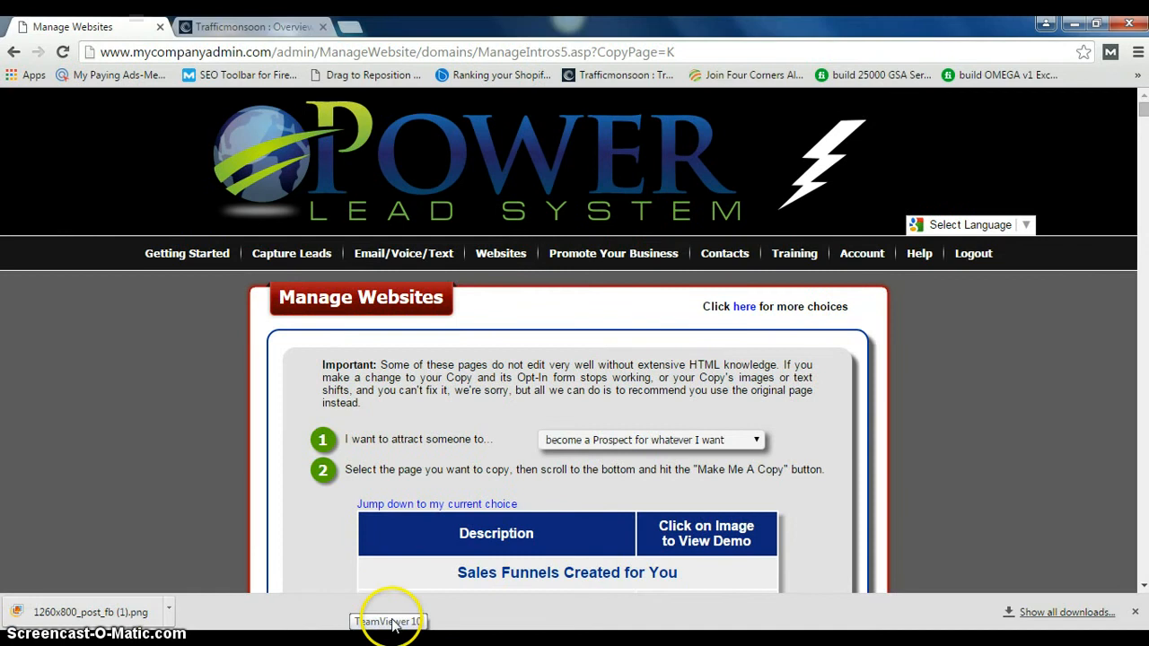
Choose the "4C, PLS, TM Horses Capture Page #3" page in the library and make a copy of it.
drag(1143, 112, 1138, 205)
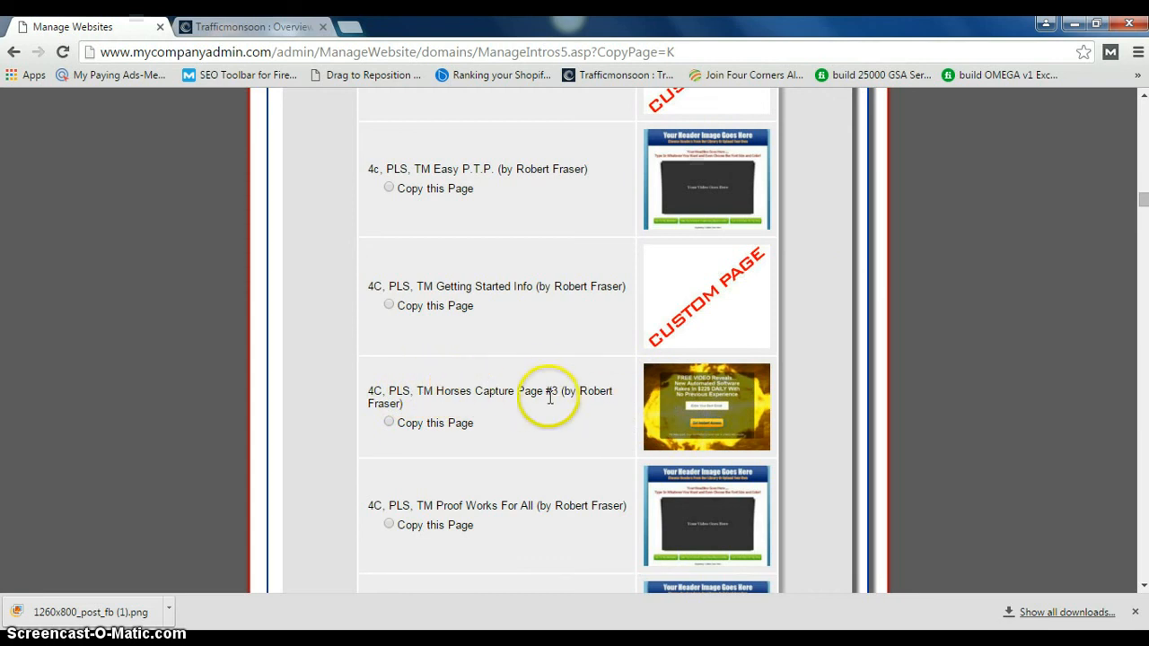
click(389, 423)
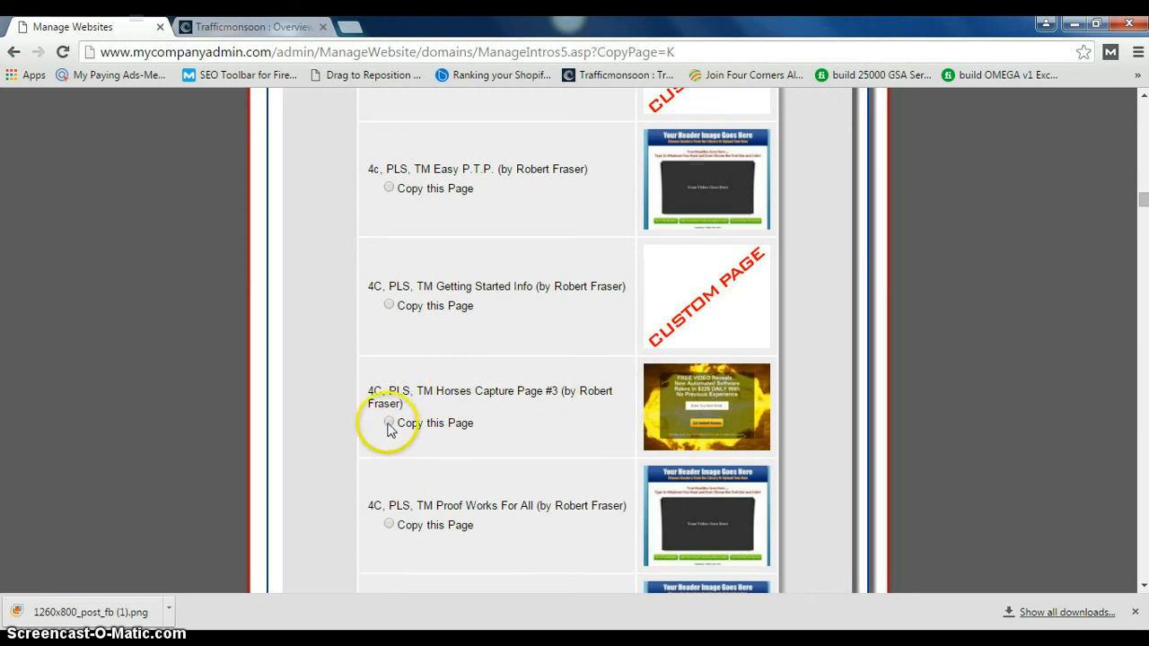
drag(1143, 204, 1136, 590)
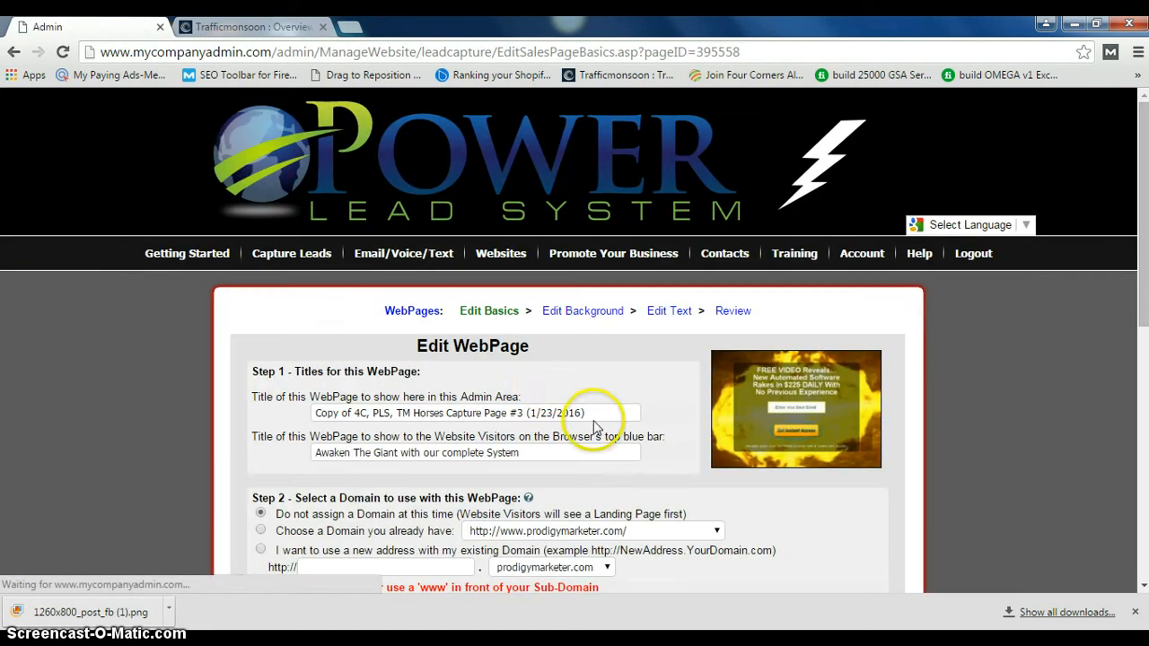
Set the copied web page's admin area title to "4Corners Sales Funnel".
drag(611, 413, 306, 412)
text(4C)
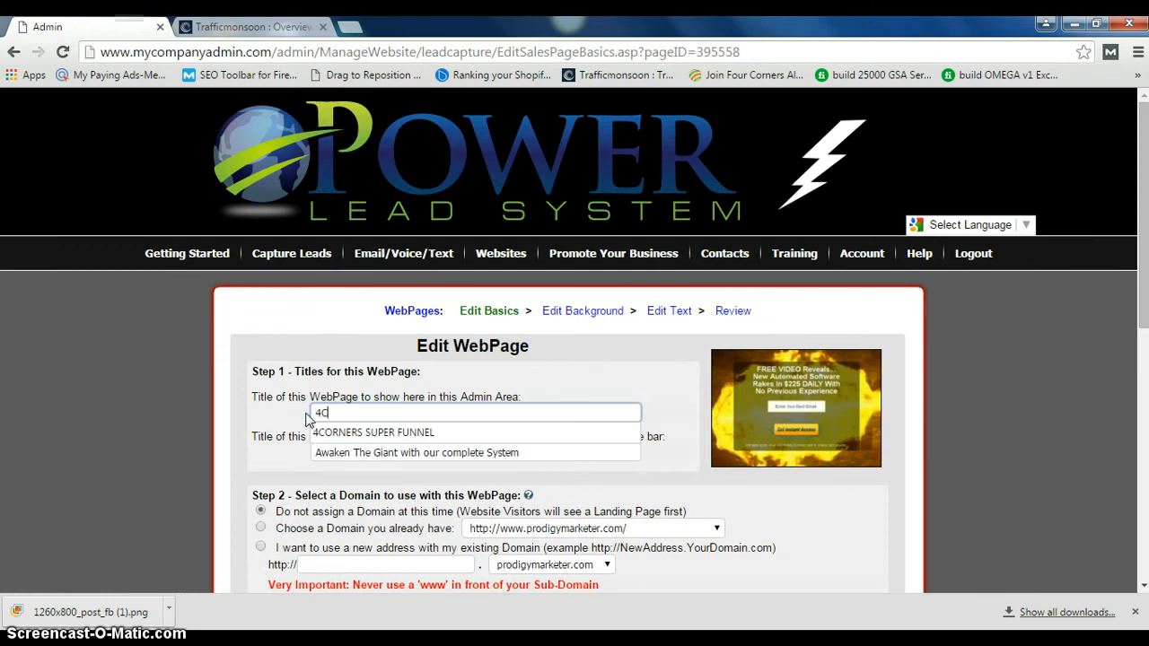
text(ornes)
key(BackSpace)
key(BackSpace)
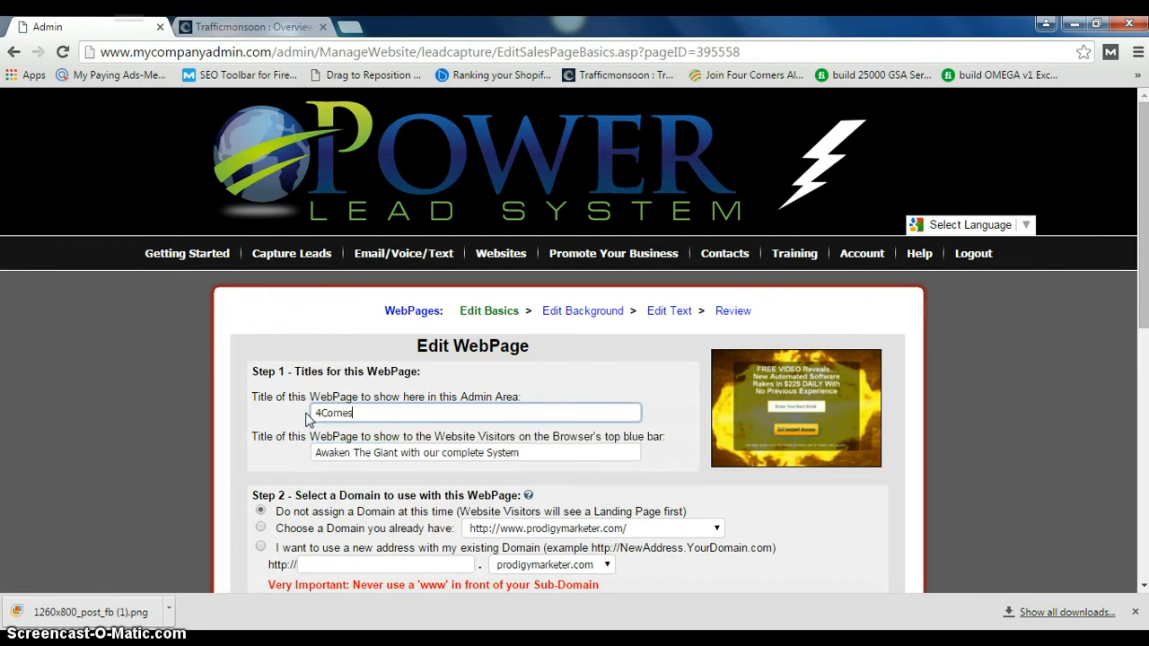
text(ers Sales Funnel)
Replace the title shown to website visitors with "Success with" followed by the page owner's first name.
drag(521, 456, 285, 461)
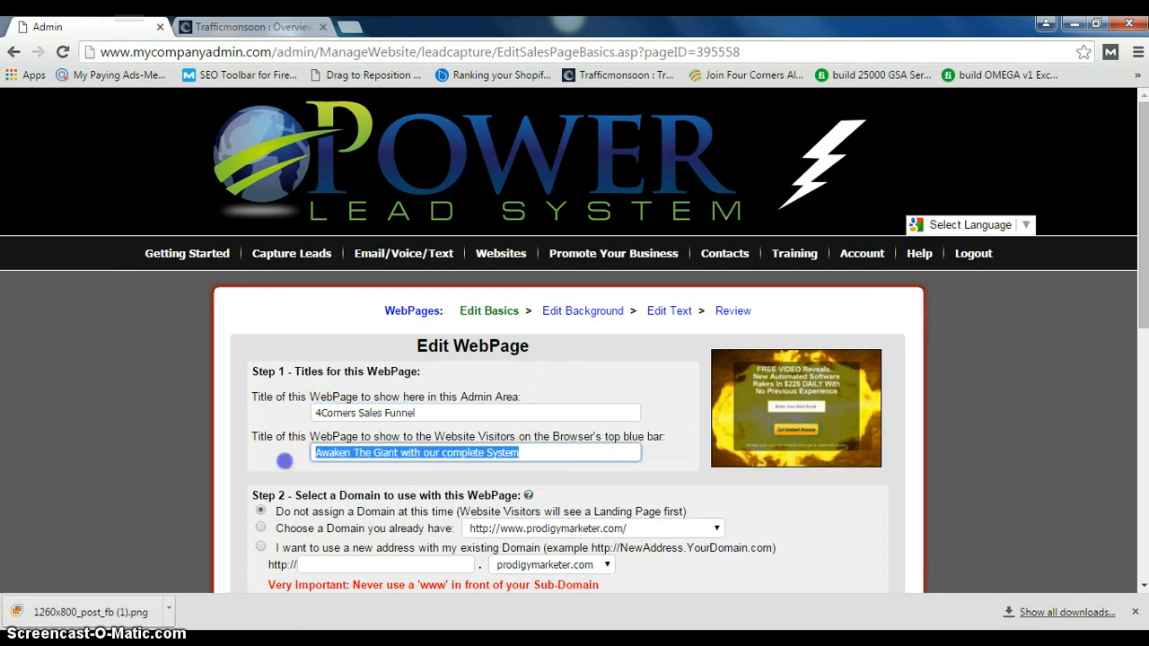
text(Suc)
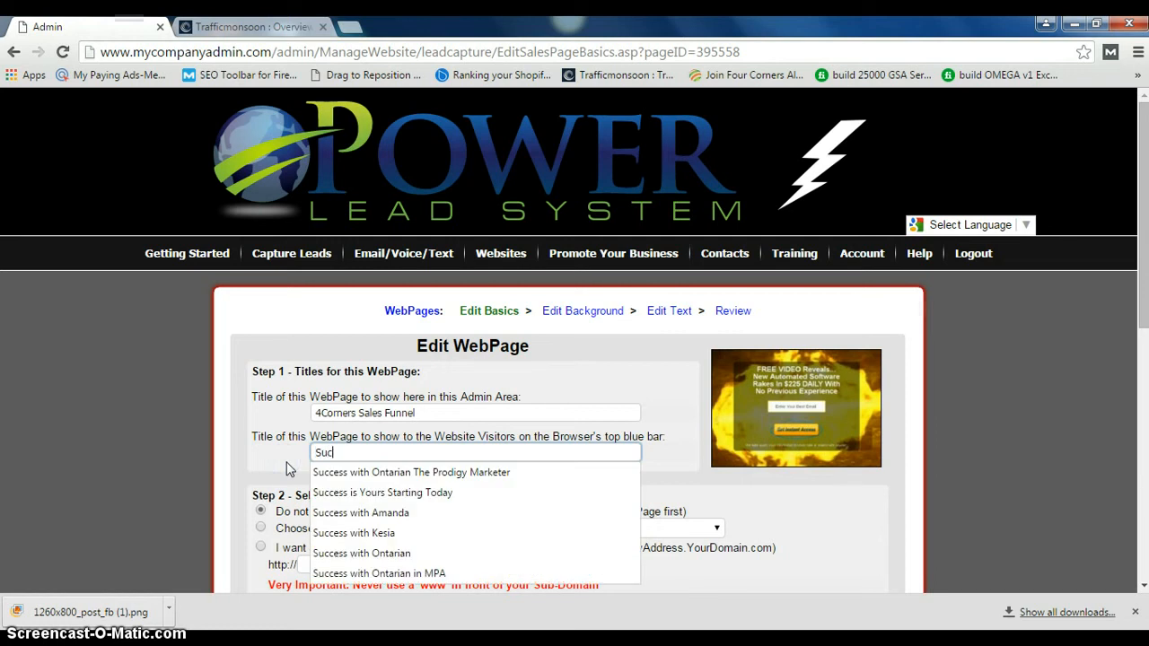
text(cess with On)
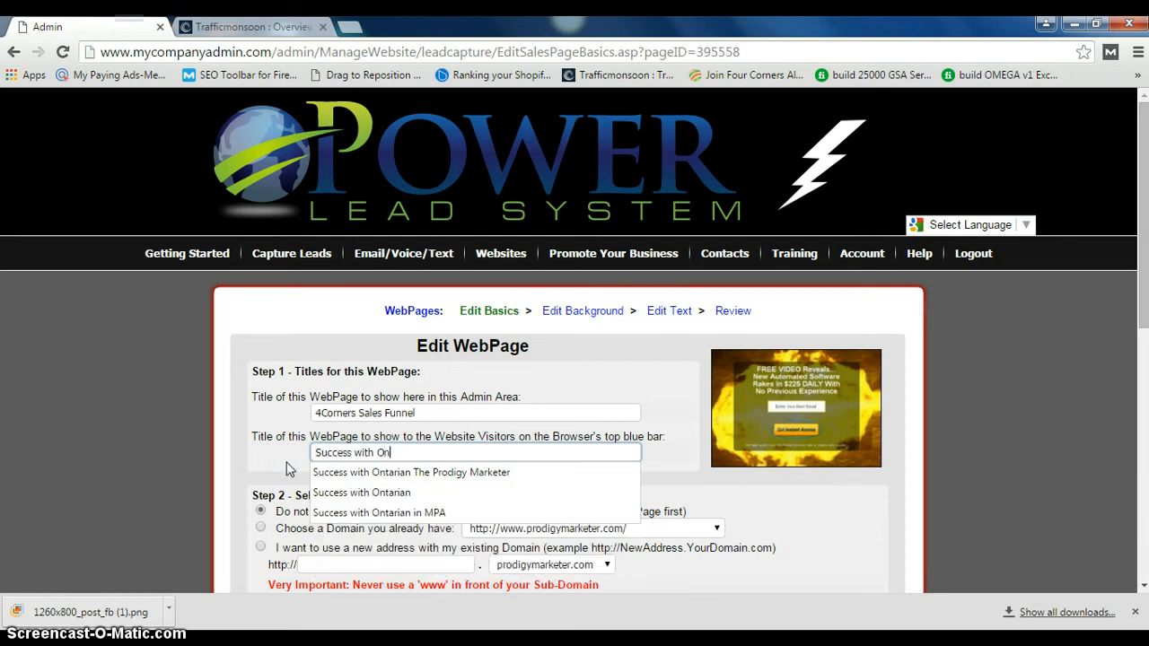
text(tarian)
click(286, 464)
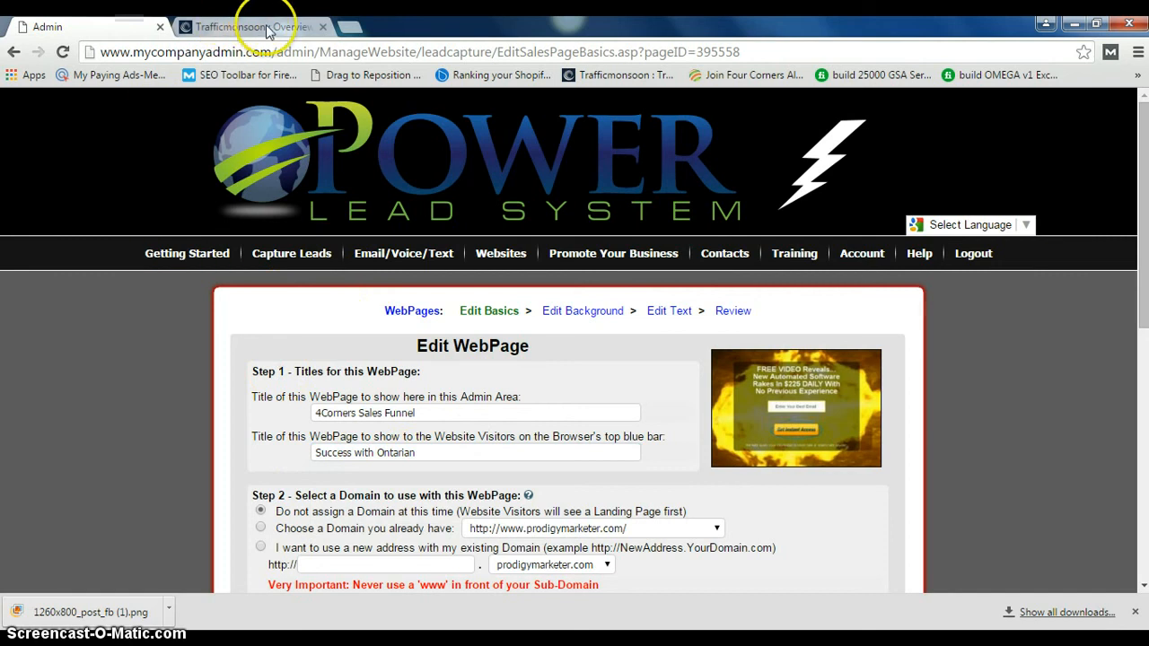
scroll(1146, 273, down, 4)
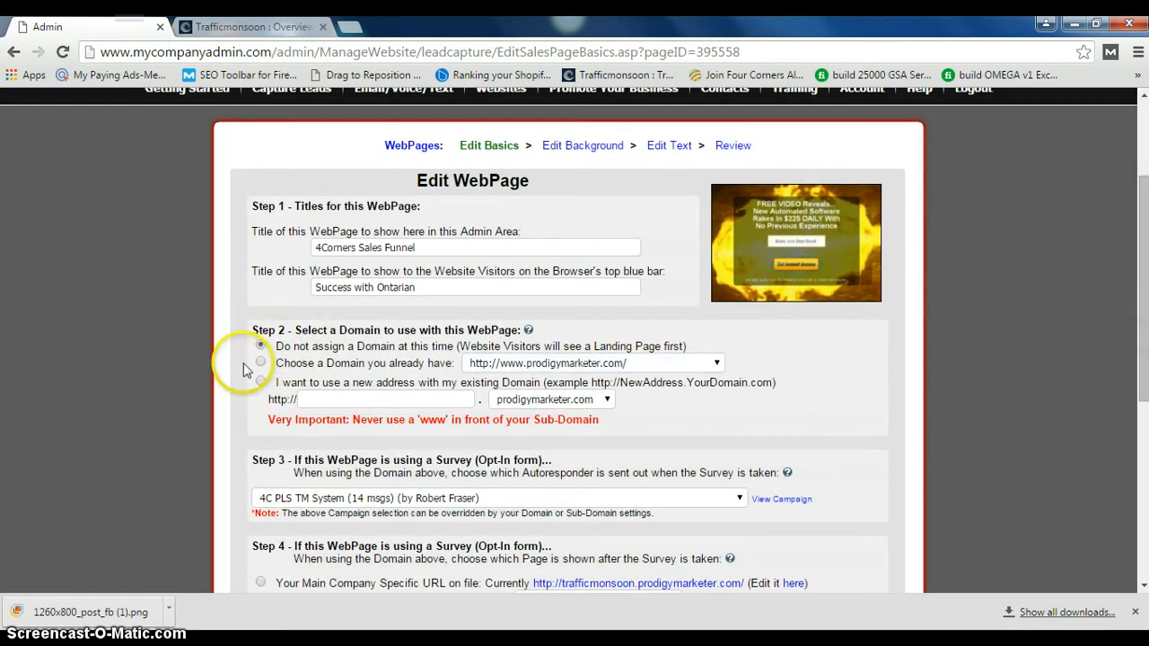
click(543, 363)
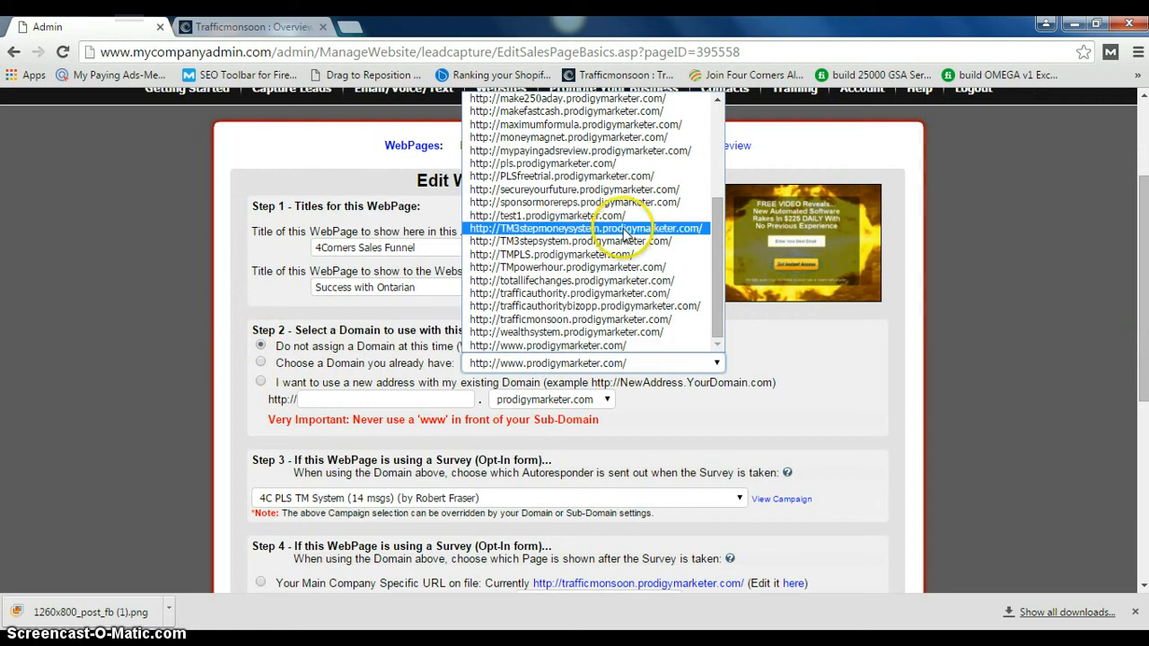
drag(718, 211, 718, 112)
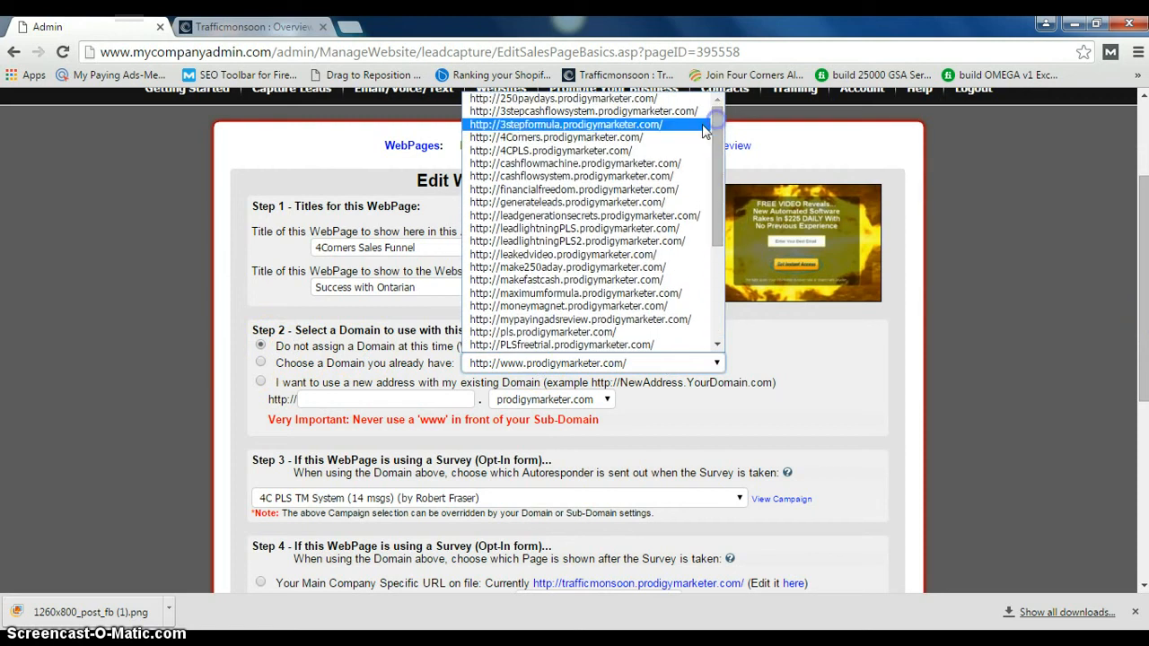
click(561, 136)
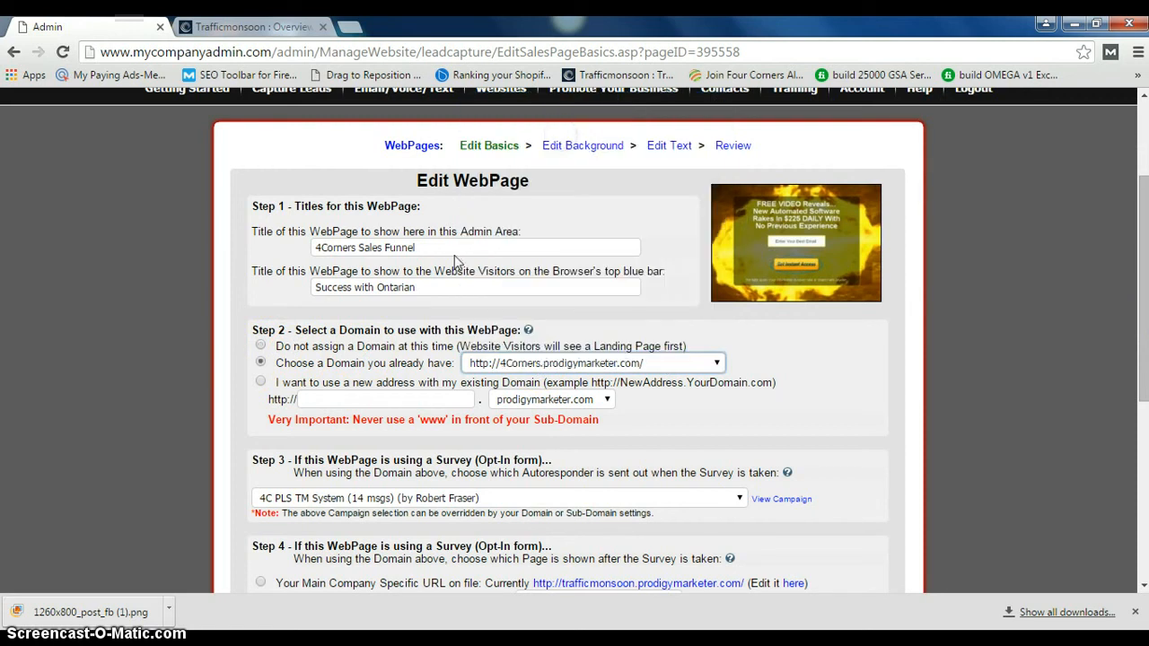
Try the 3 Step Formula Team Emails campaign and the "Do not send an Autoresponder Campaign" option for the opt-in autoresponder.
drag(1142, 308, 1137, 398)
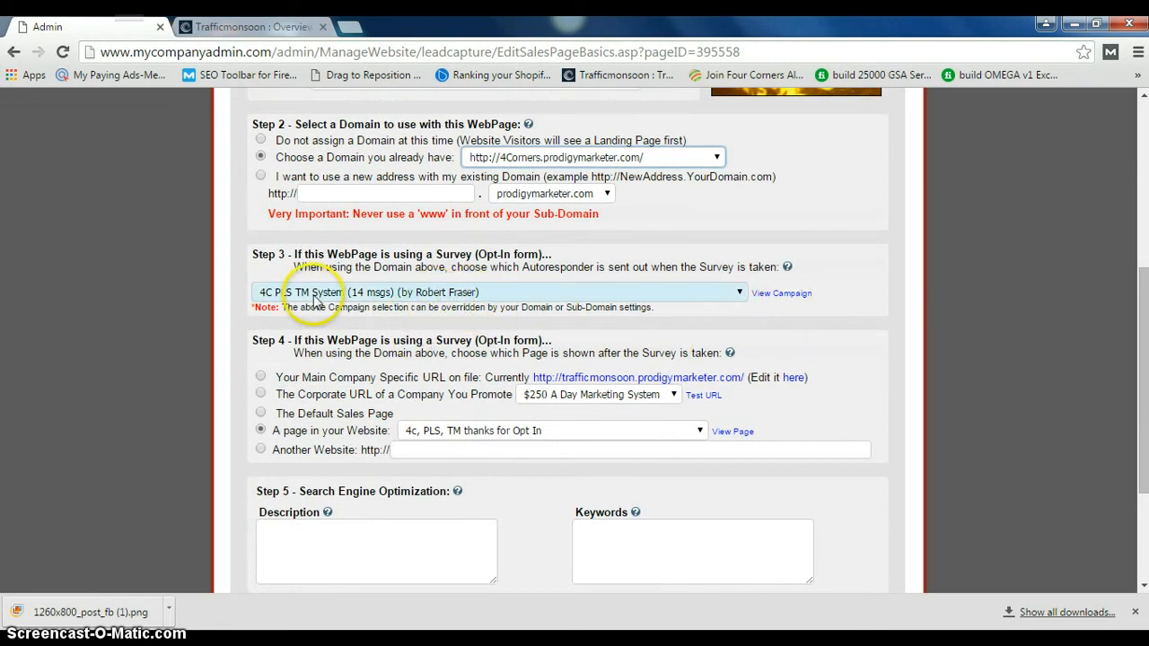
click(503, 293)
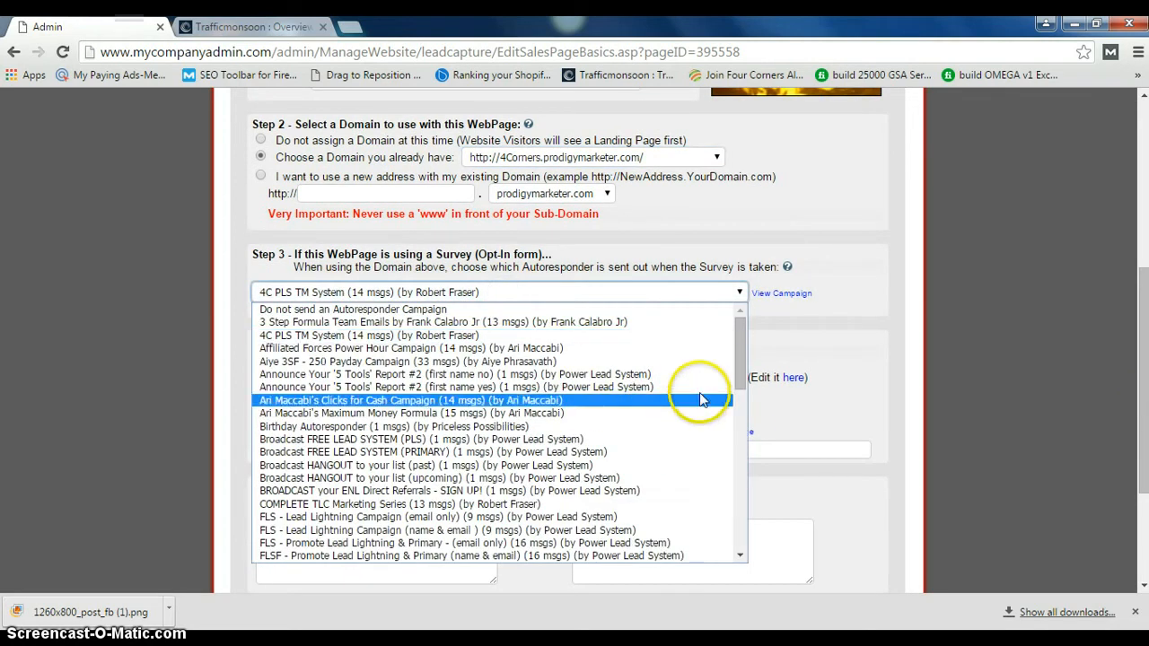
click(333, 295)
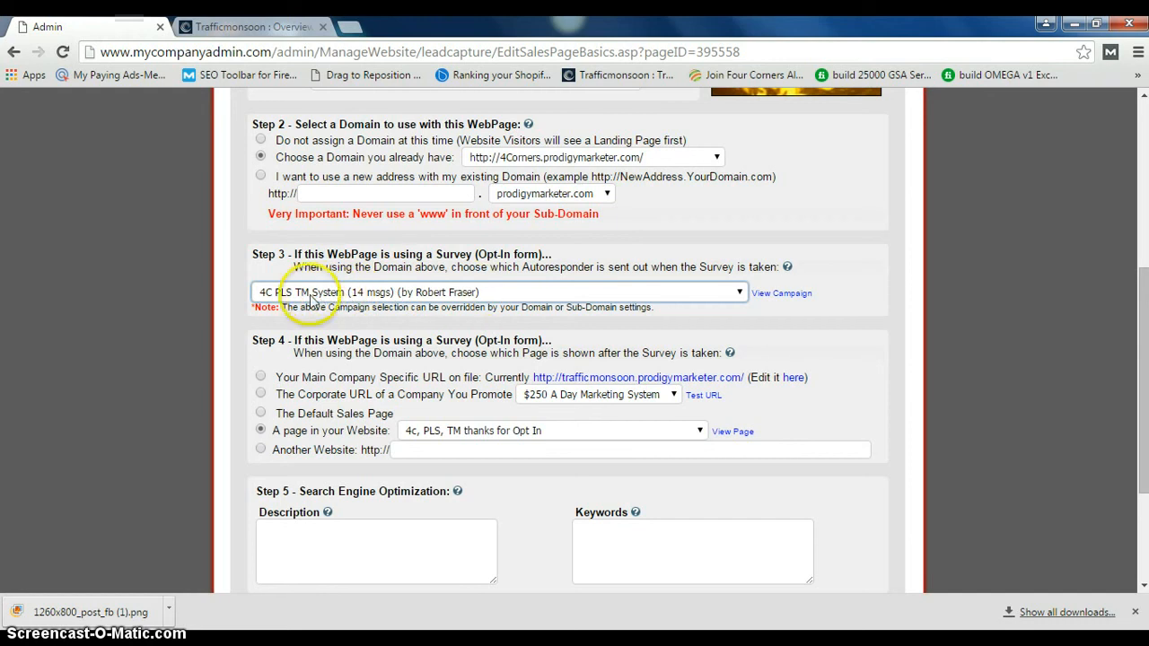
click(422, 294)
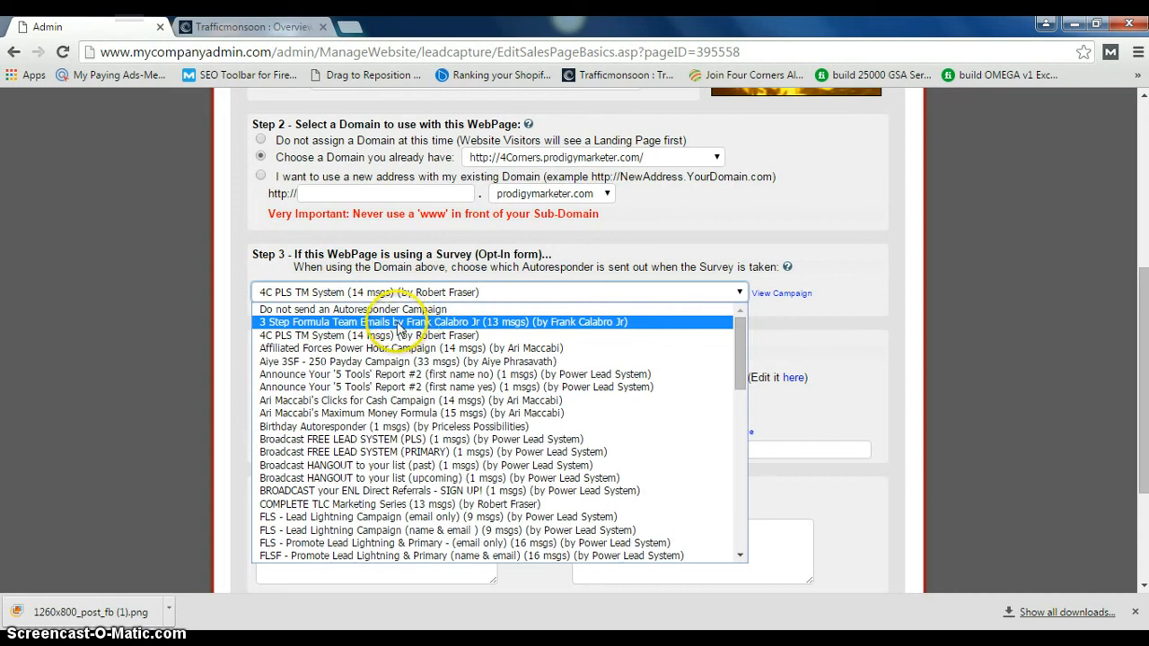
click(401, 323)
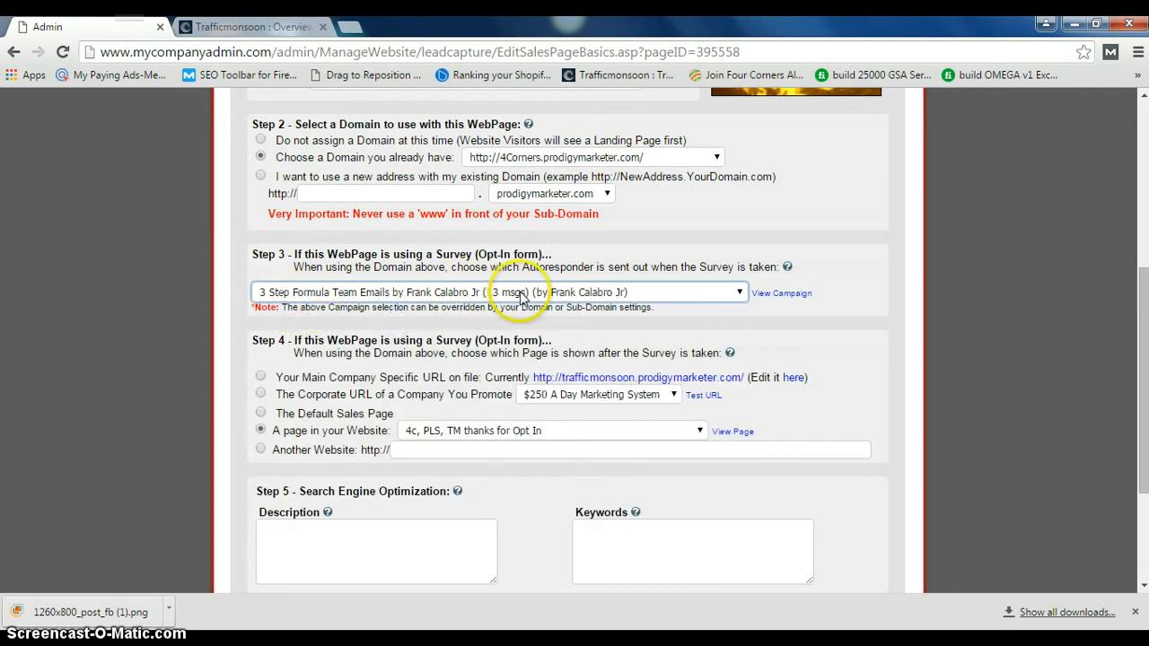
click(631, 294)
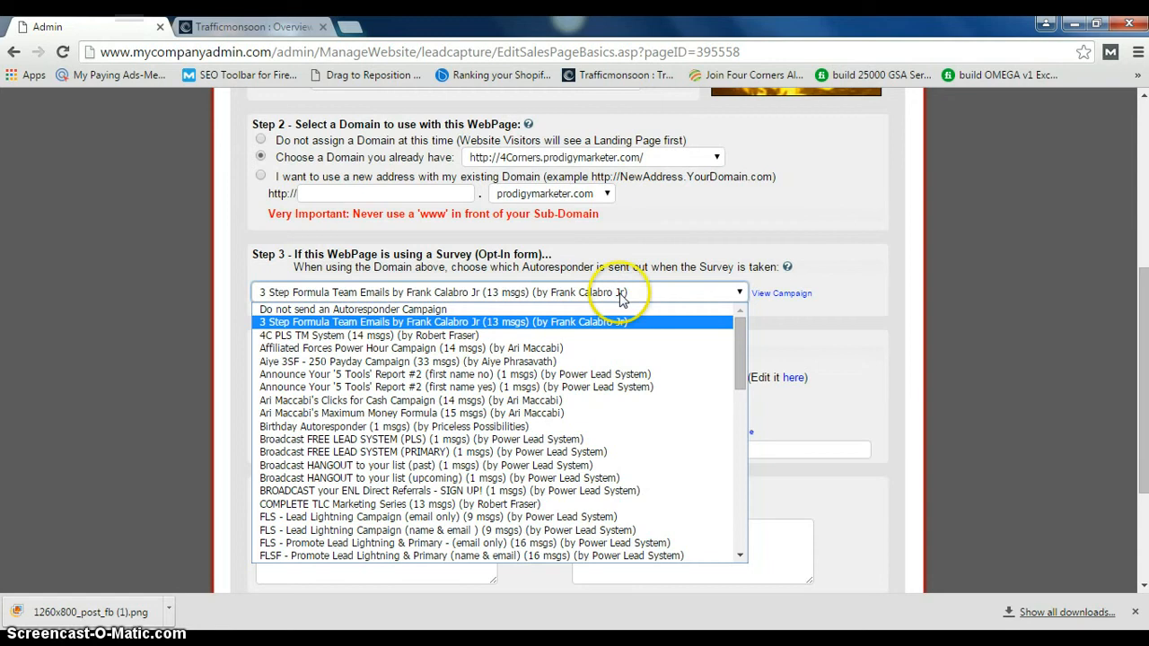
click(388, 310)
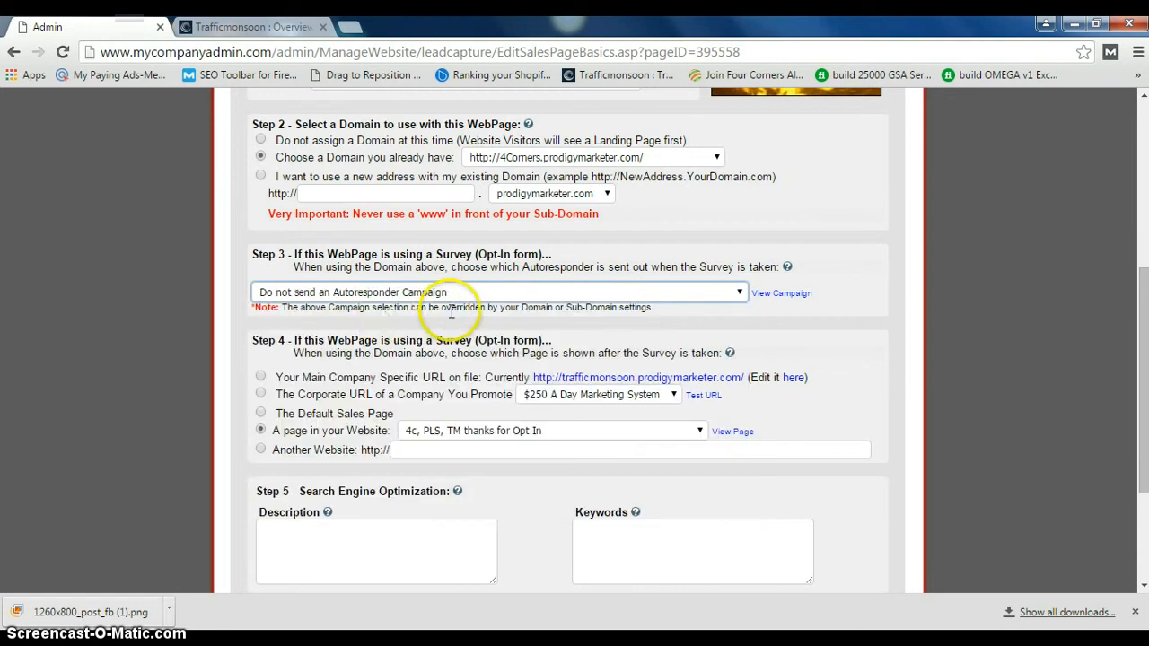
Select the 3 Step Formula Team Emails campaign (13 msgs) as the autoresponder sent when the survey is taken.
click(558, 294)
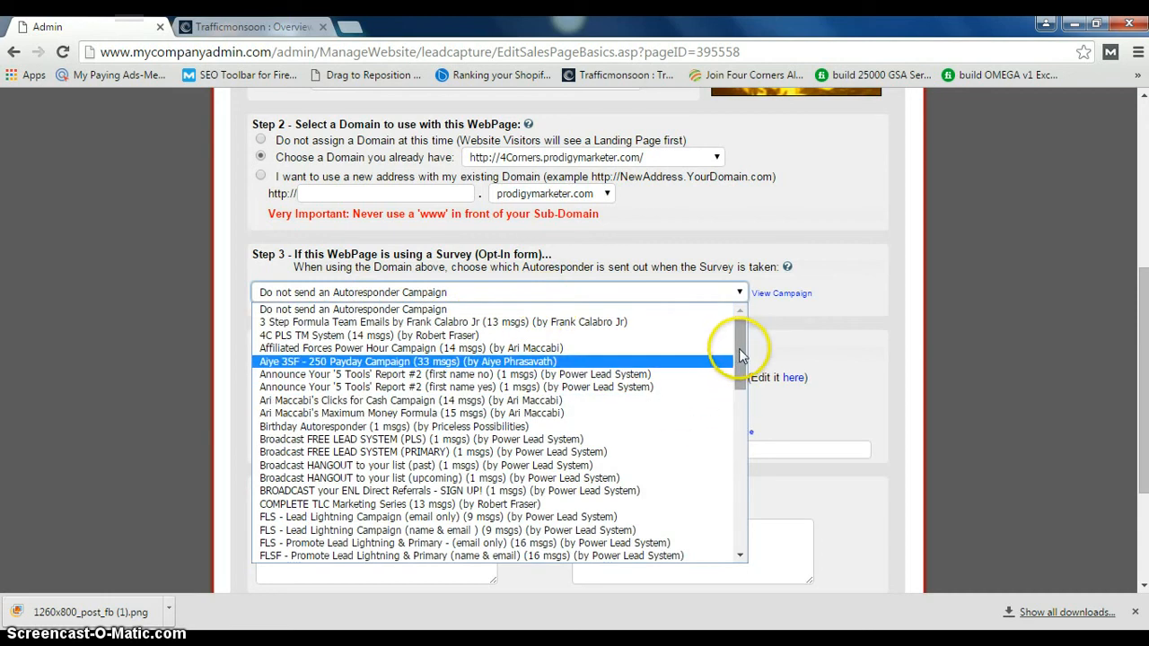
drag(739, 355, 739, 310)
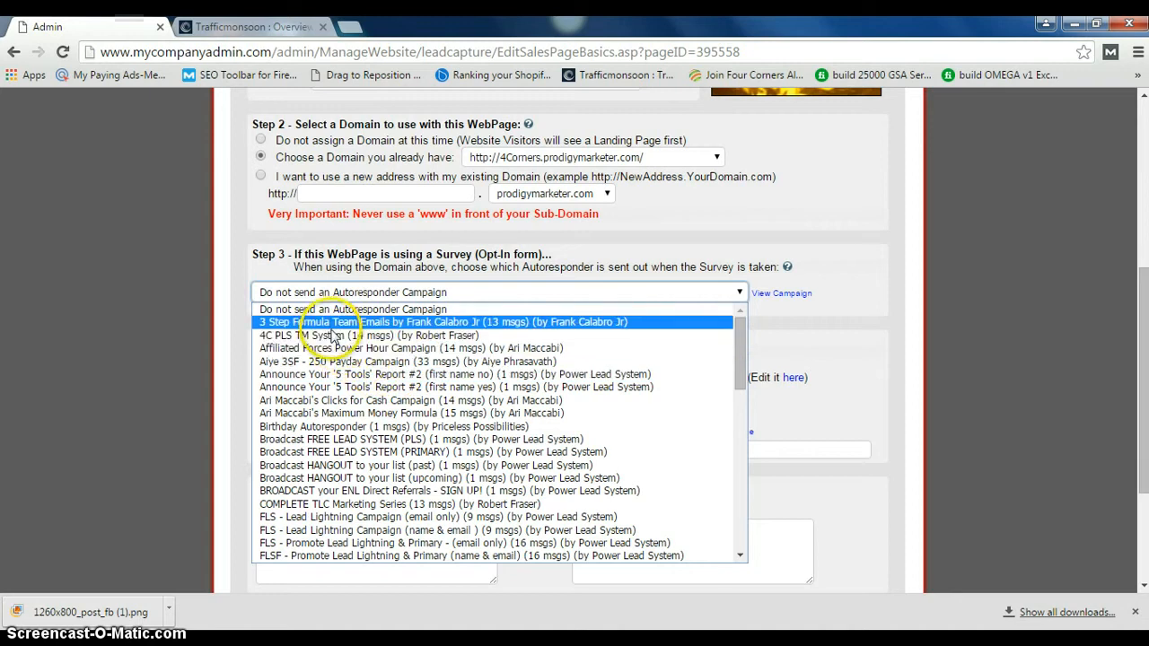
click(336, 334)
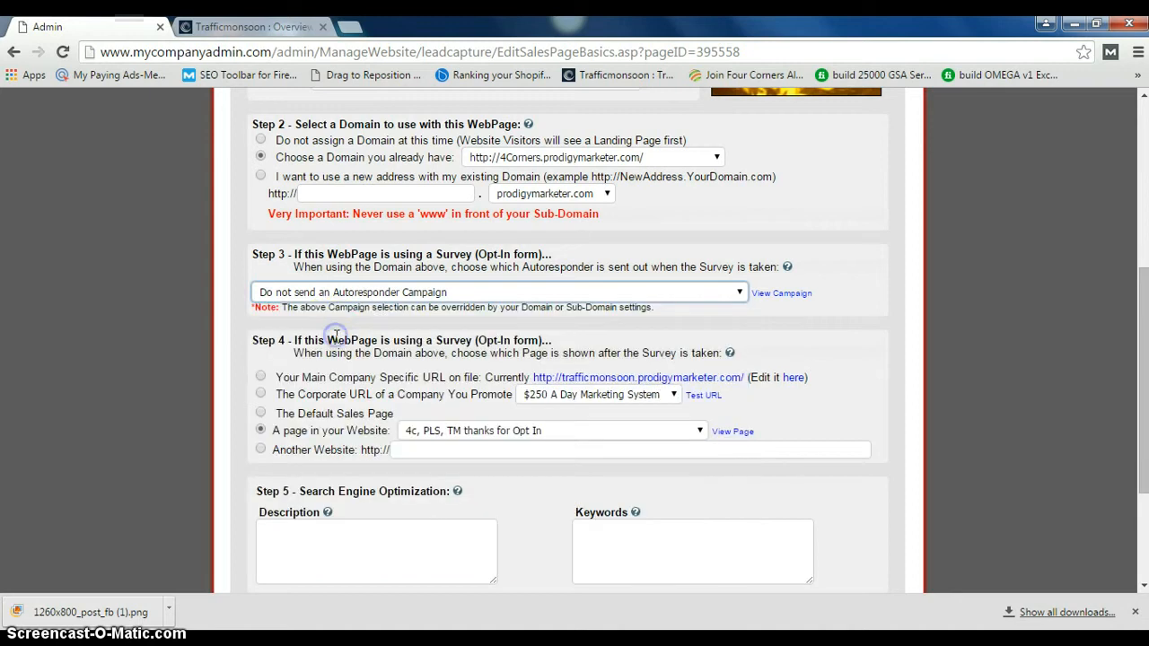
click(354, 295)
click(342, 323)
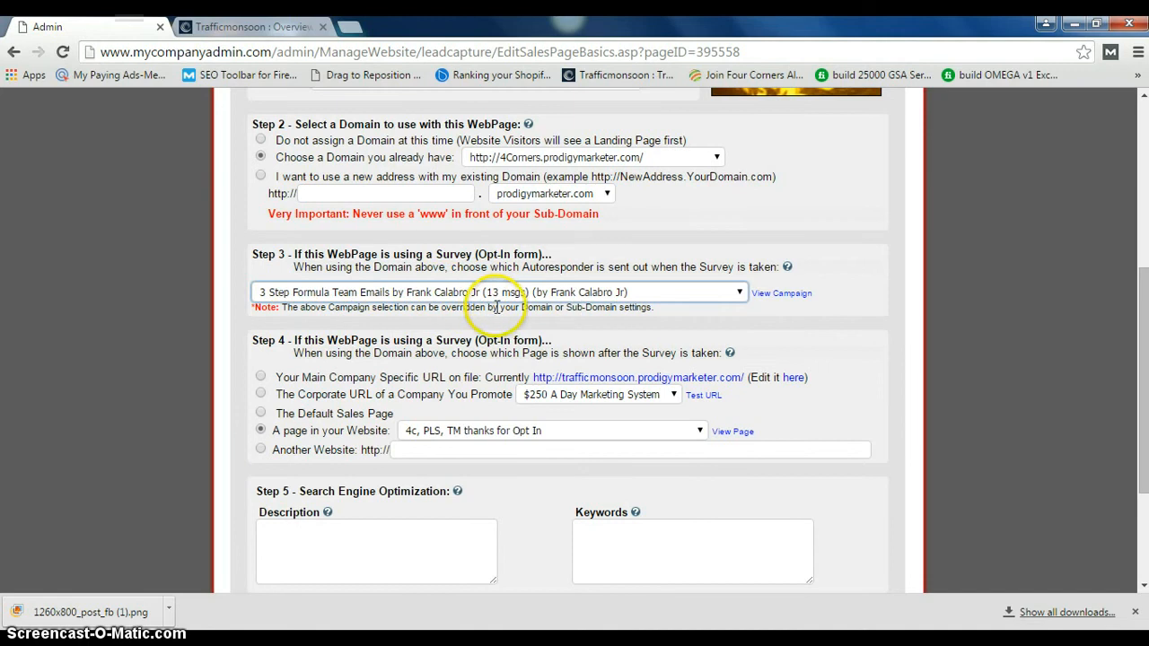
Set the website page shown after the survey to 4 Corners Presentation.
click(1140, 352)
drag(1141, 352, 1140, 395)
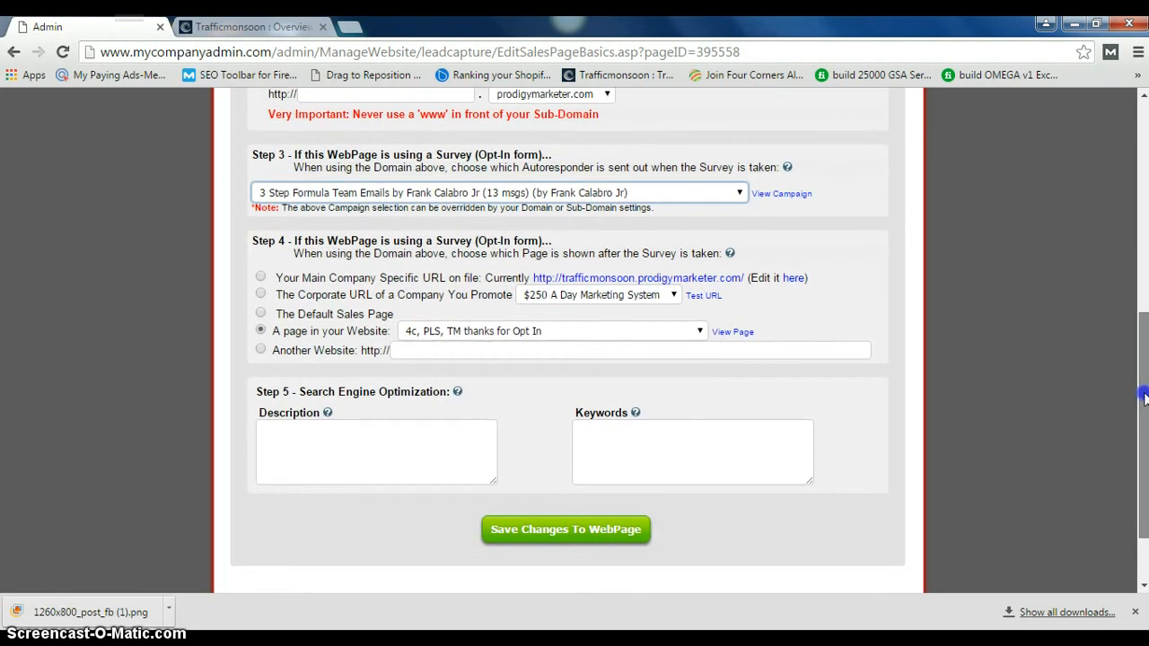
click(607, 338)
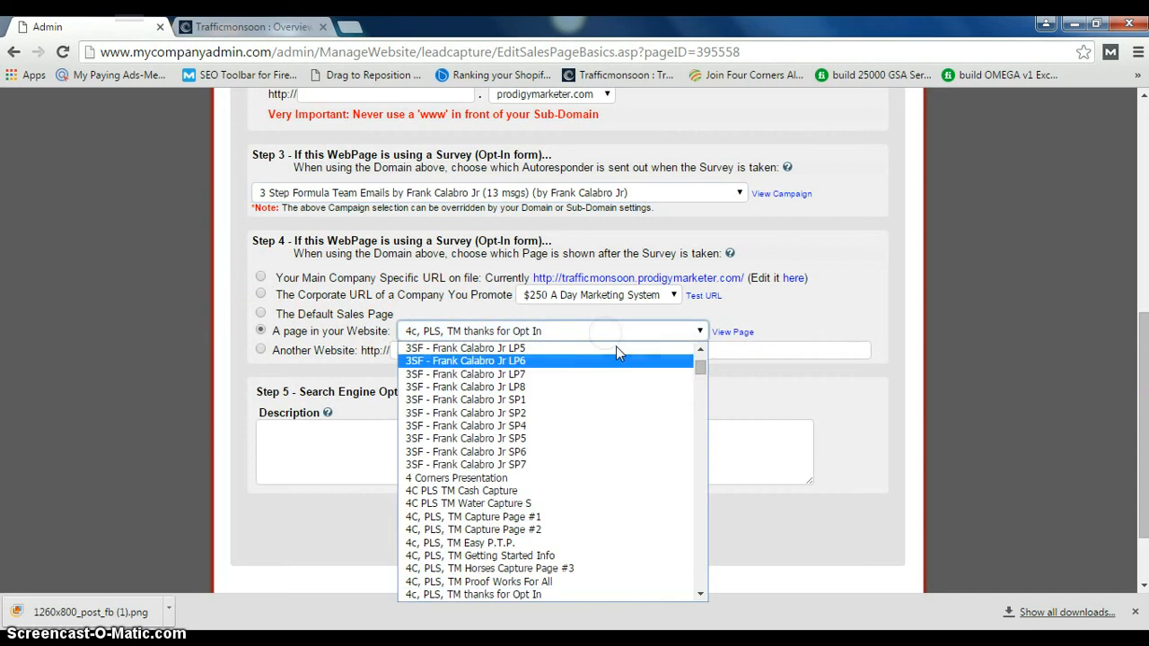
drag(689, 370, 703, 377)
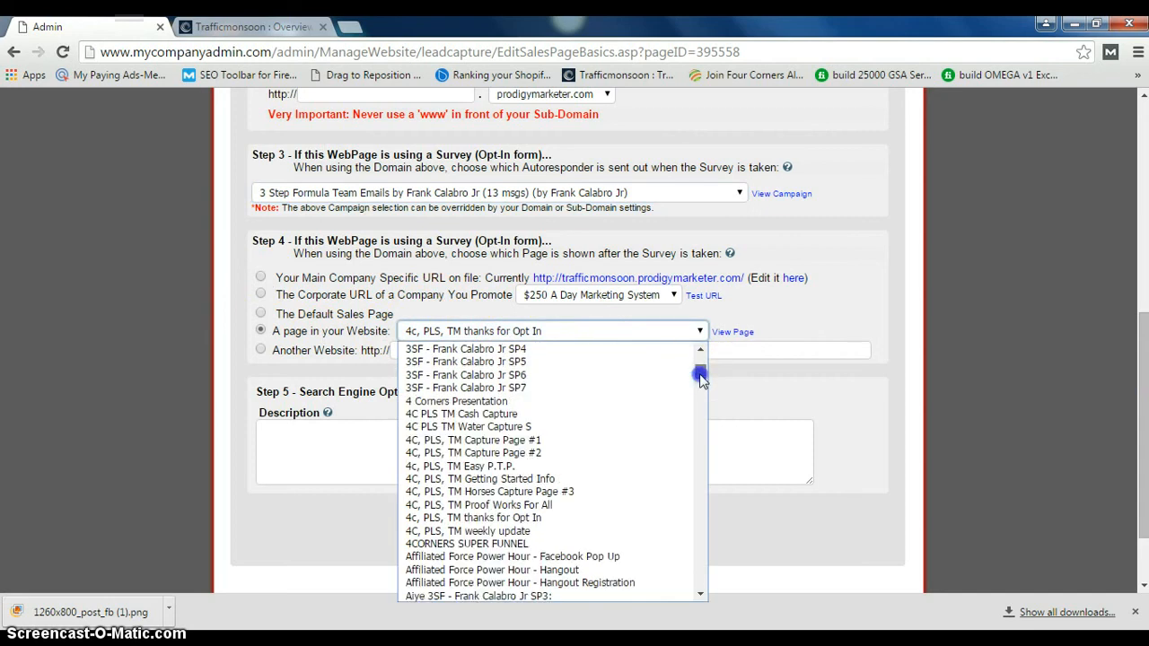
click(474, 401)
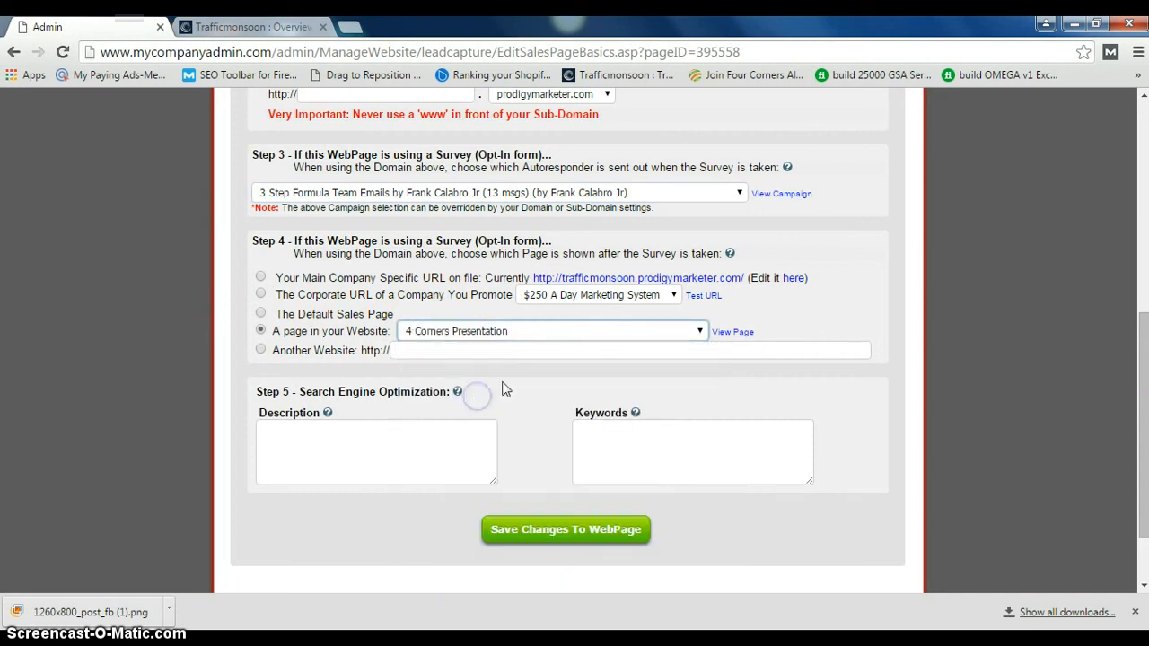
Preview the page selected for after the survey, follow its "Yes! LET ME IN NOW!" link to the join form, and close the preview.
click(732, 333)
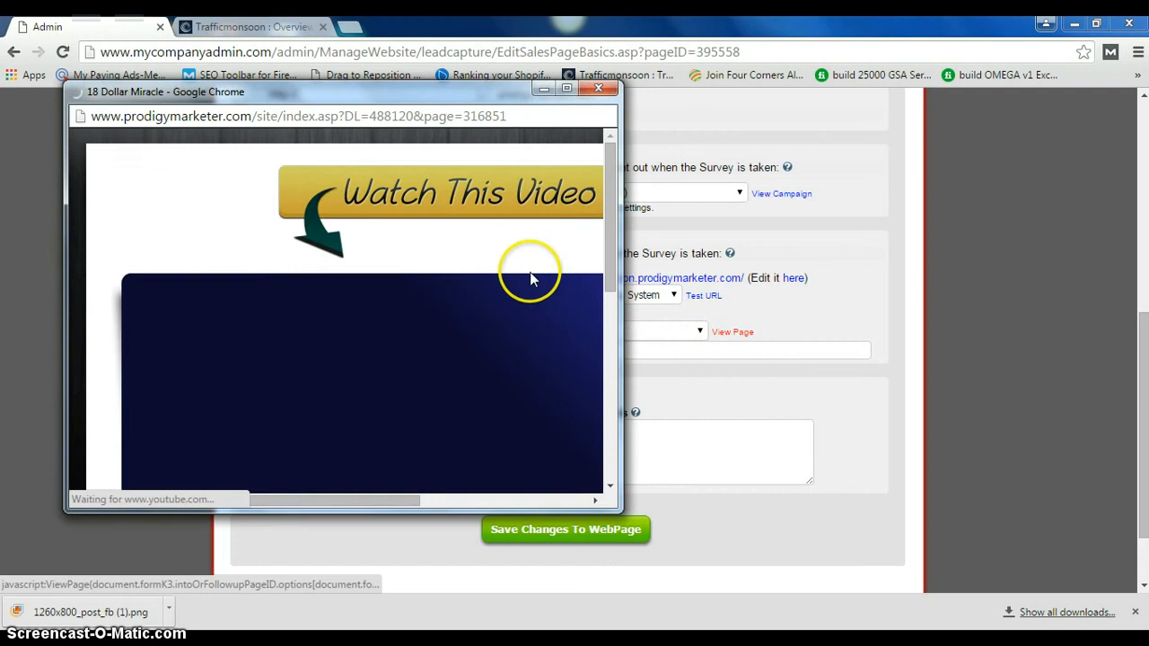
click(567, 89)
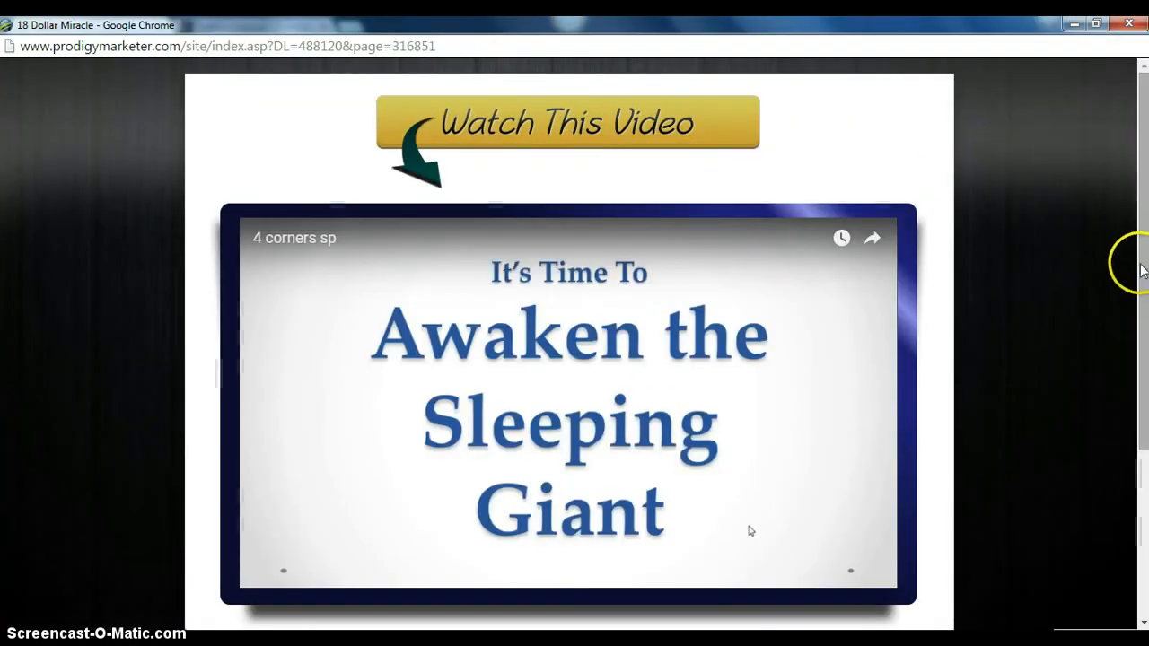
scroll(667, 284, down, 3)
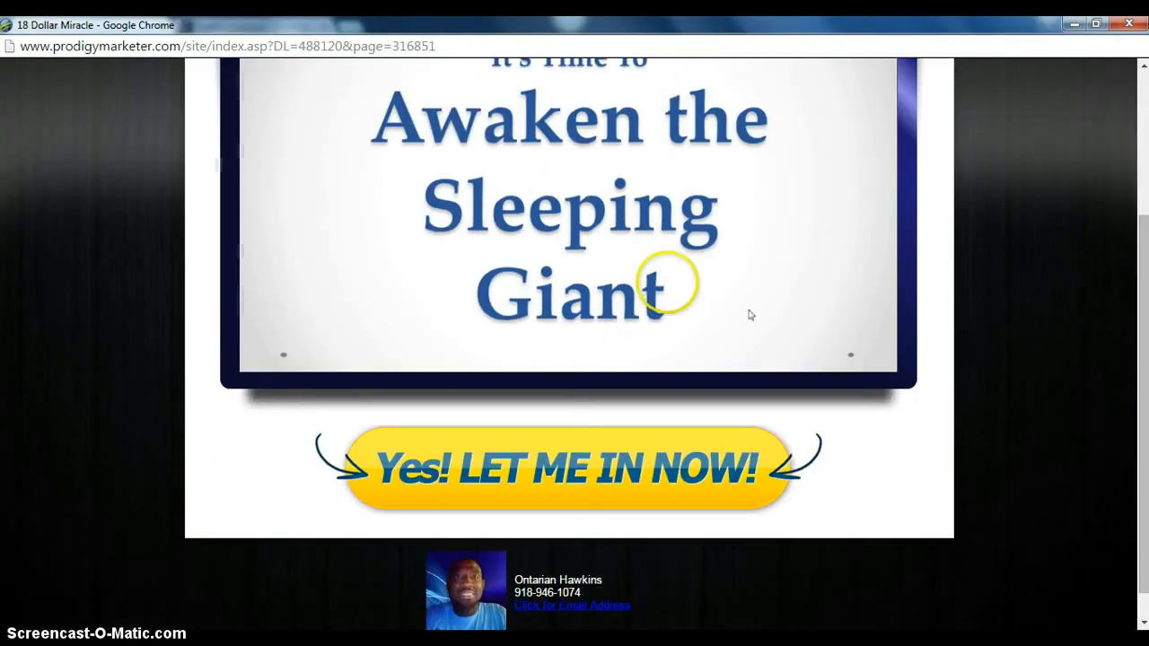
click(581, 260)
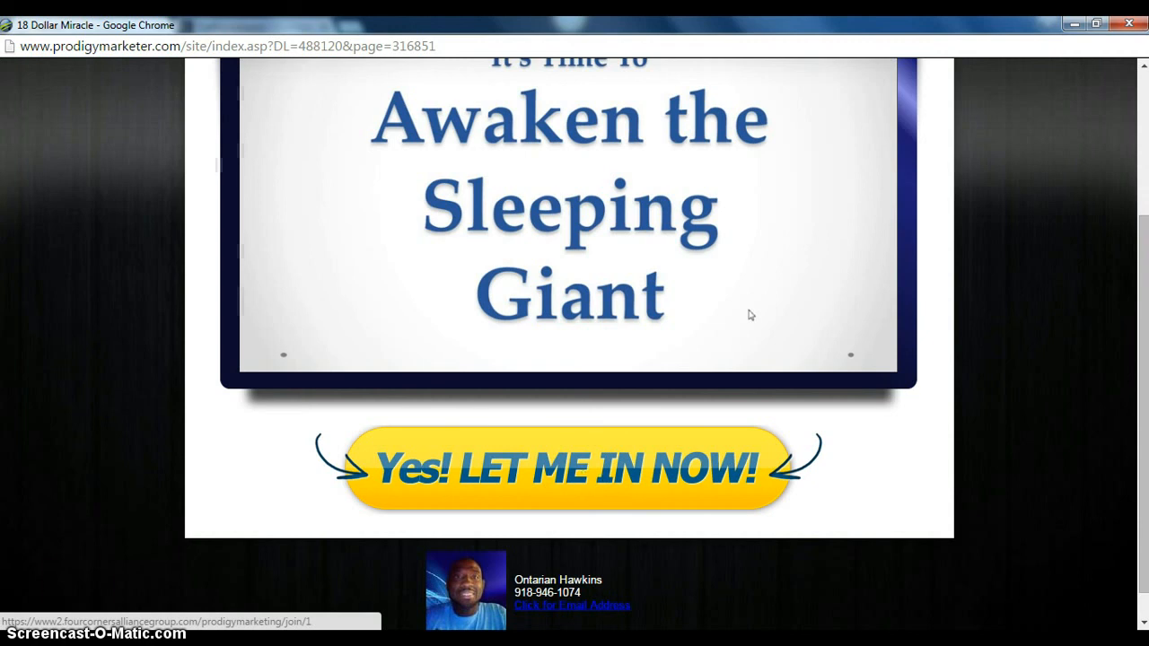
click(527, 492)
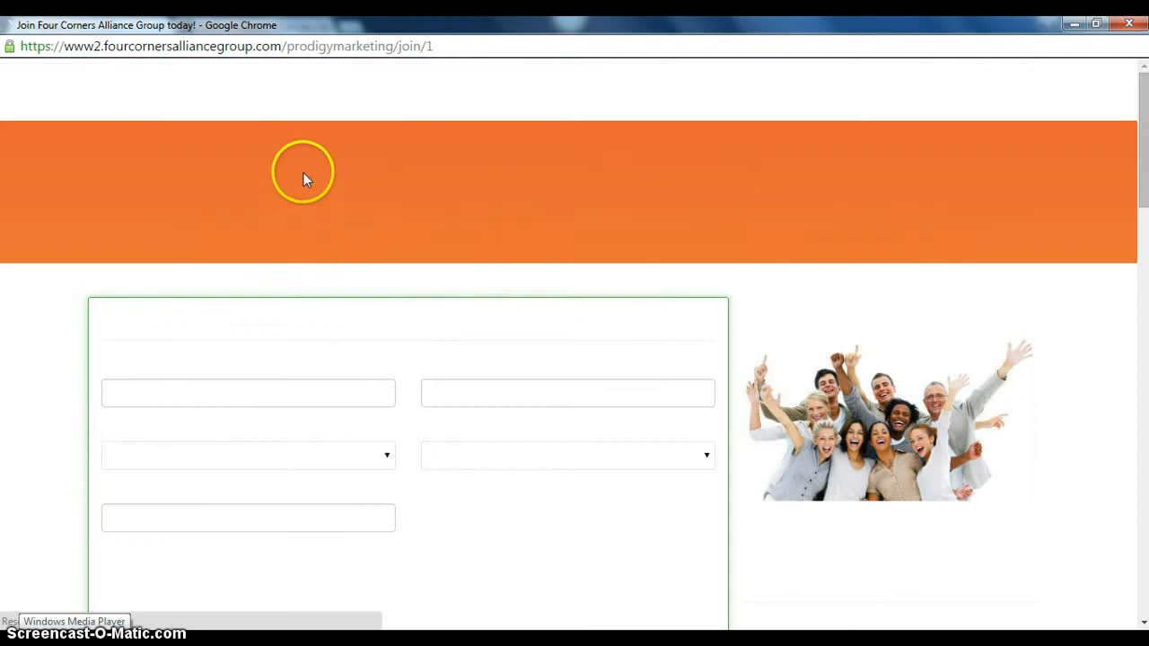
click(1130, 27)
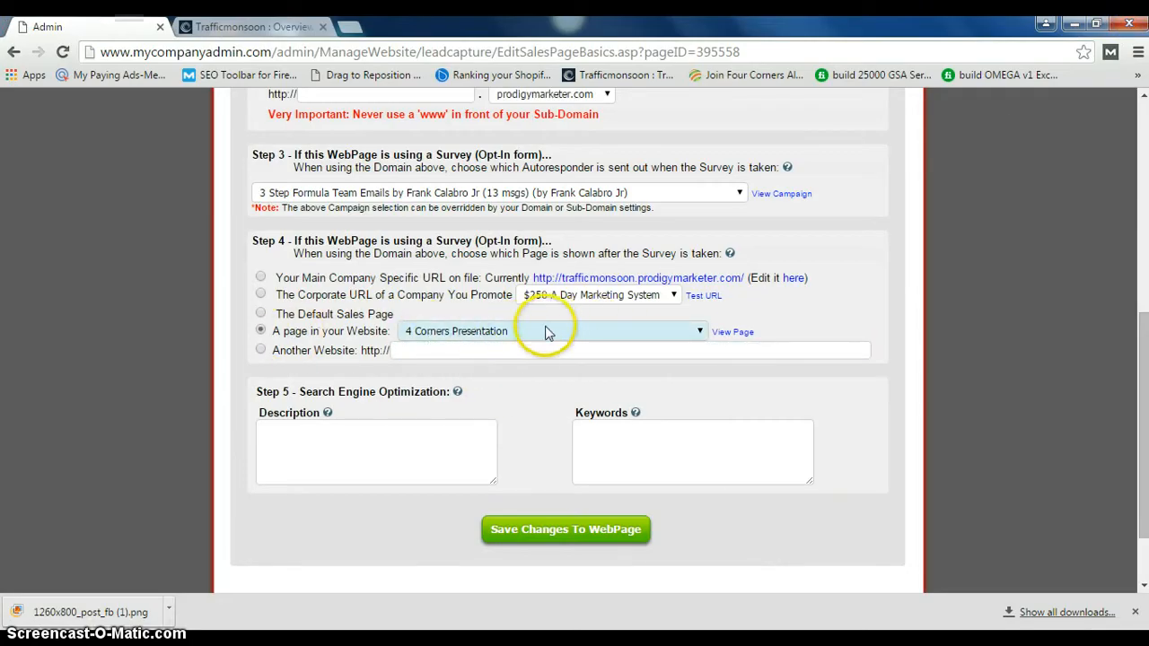
Reselect 4 Corners Presentation as the website page shown after the survey and save the changes to the webpage.
click(592, 341)
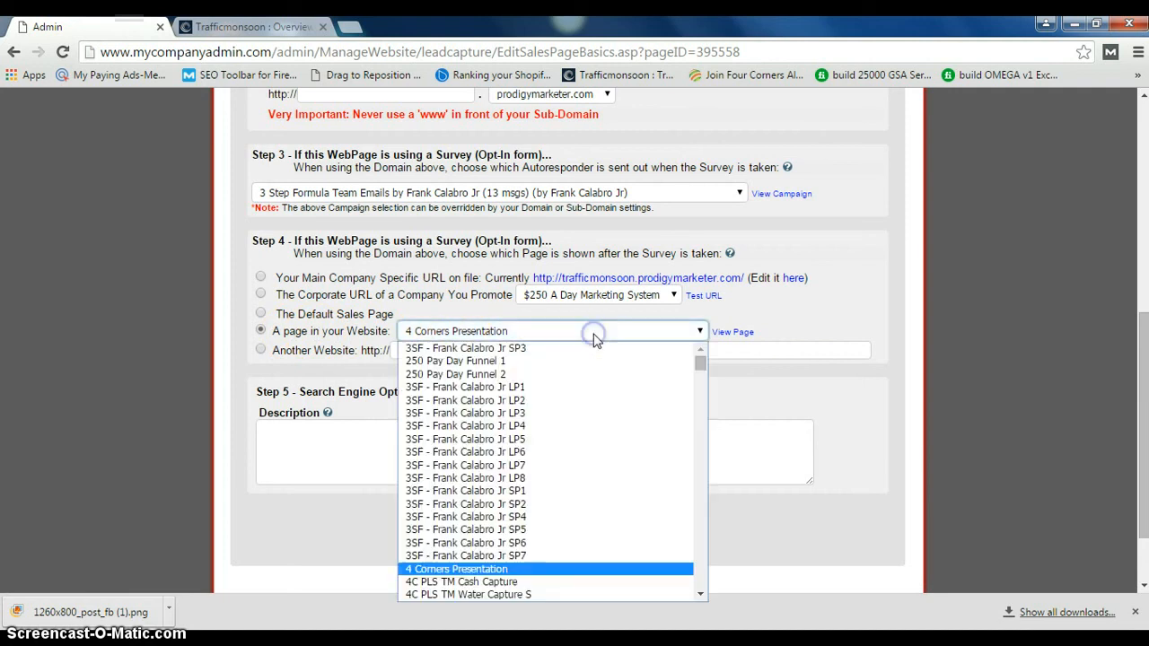
click(458, 568)
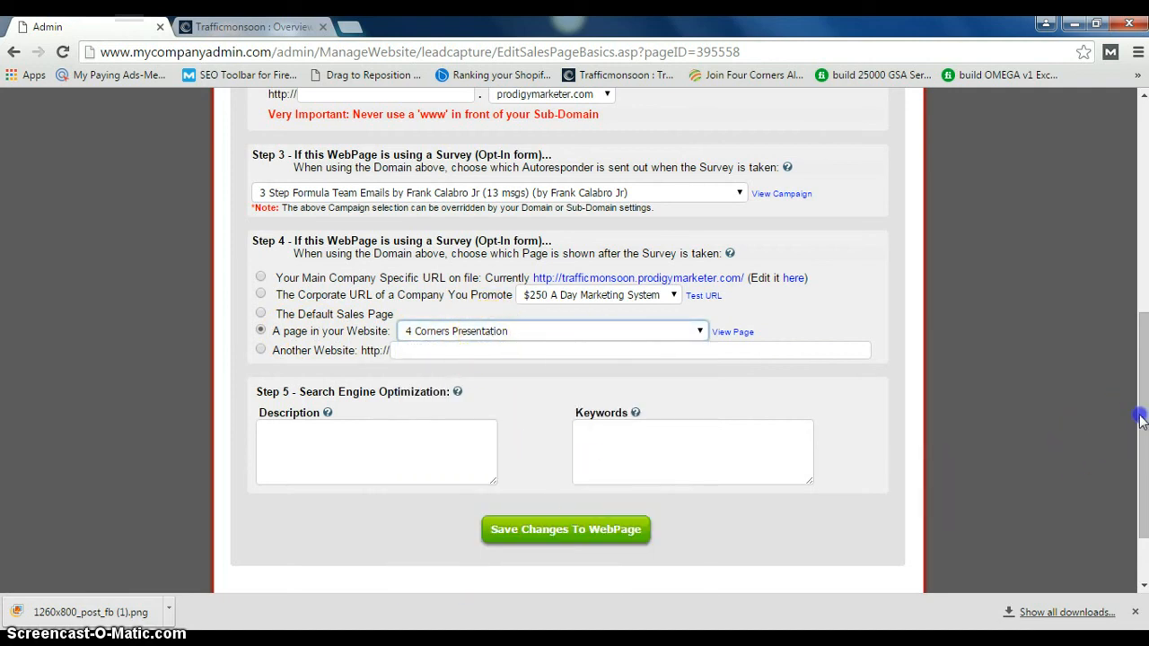
drag(1140, 418, 1138, 476)
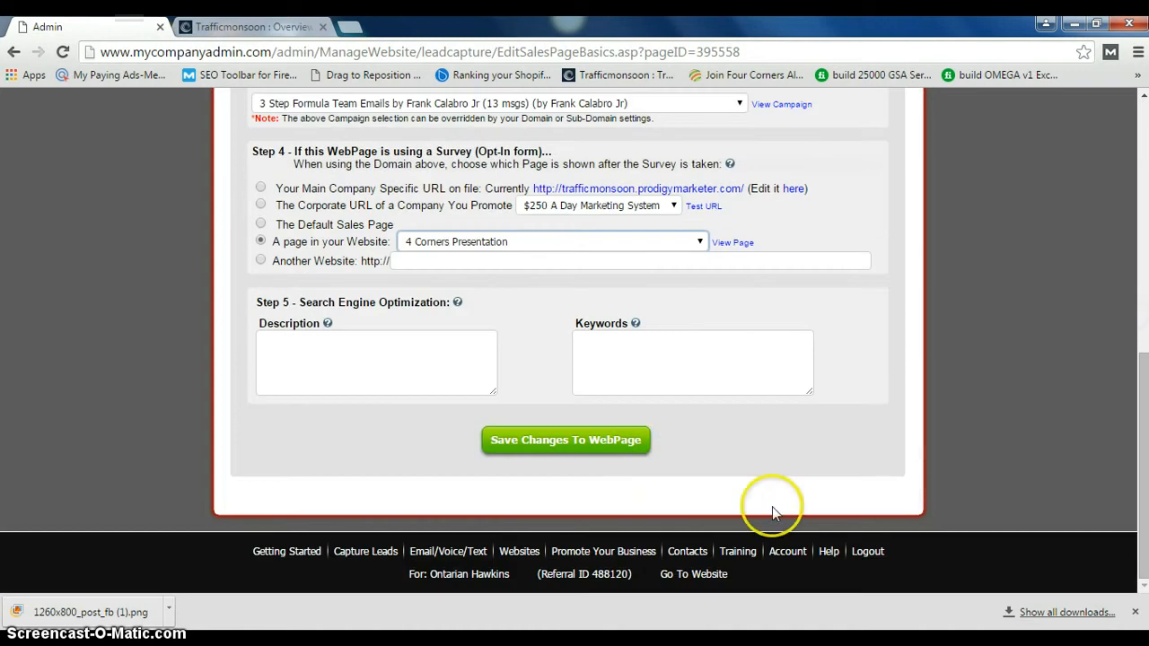
click(604, 441)
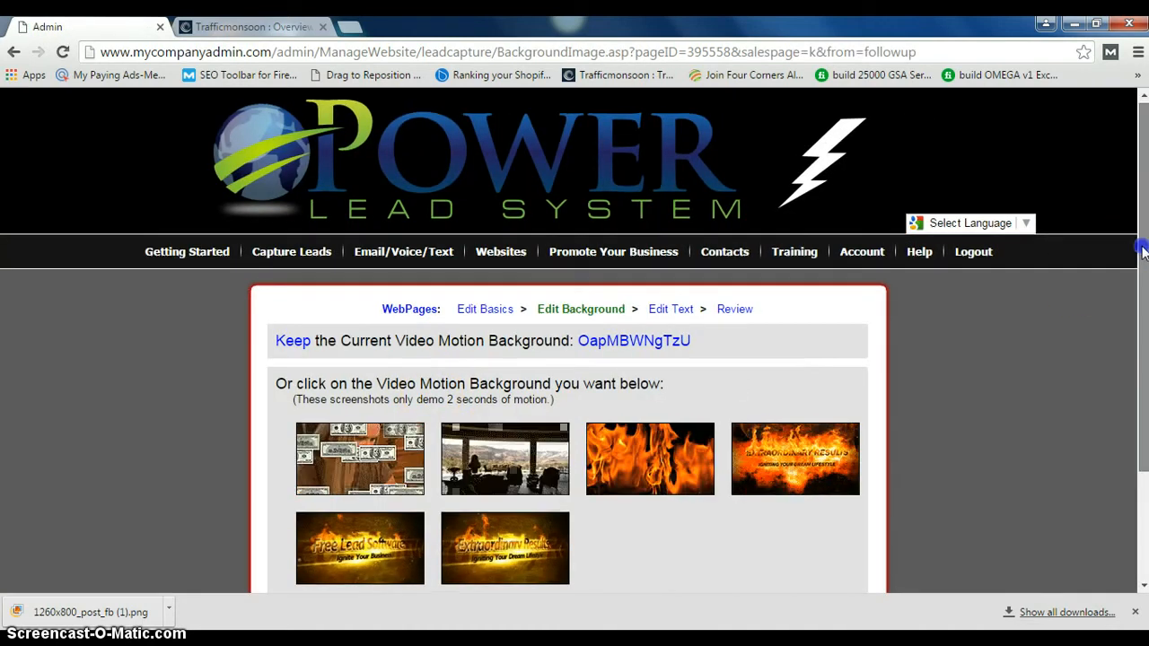
Use your own YouTube video with code eM17ahi-f8Y as the page's motion background and submit it.
drag(1142, 251, 1144, 338)
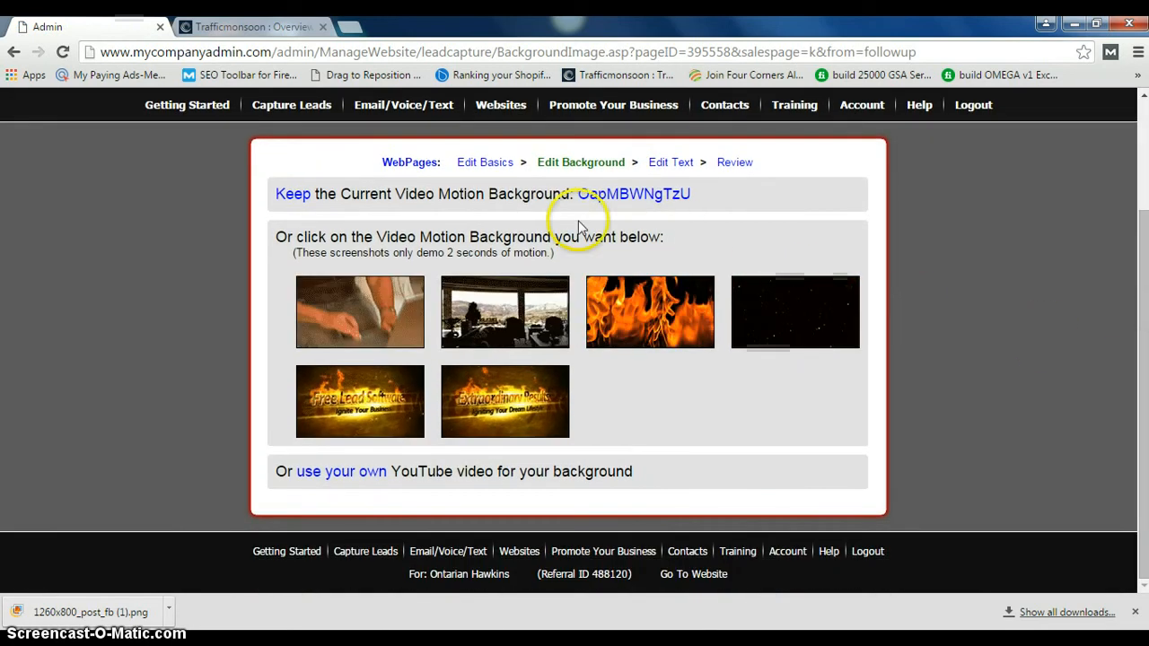
click(357, 472)
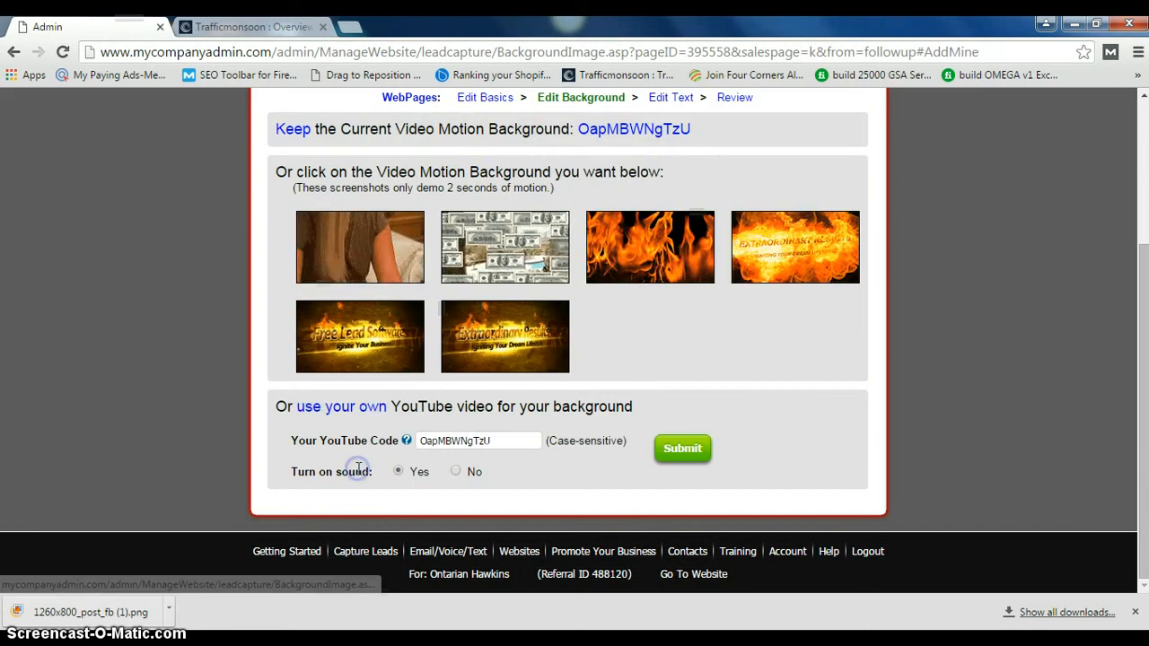
drag(492, 441, 433, 442)
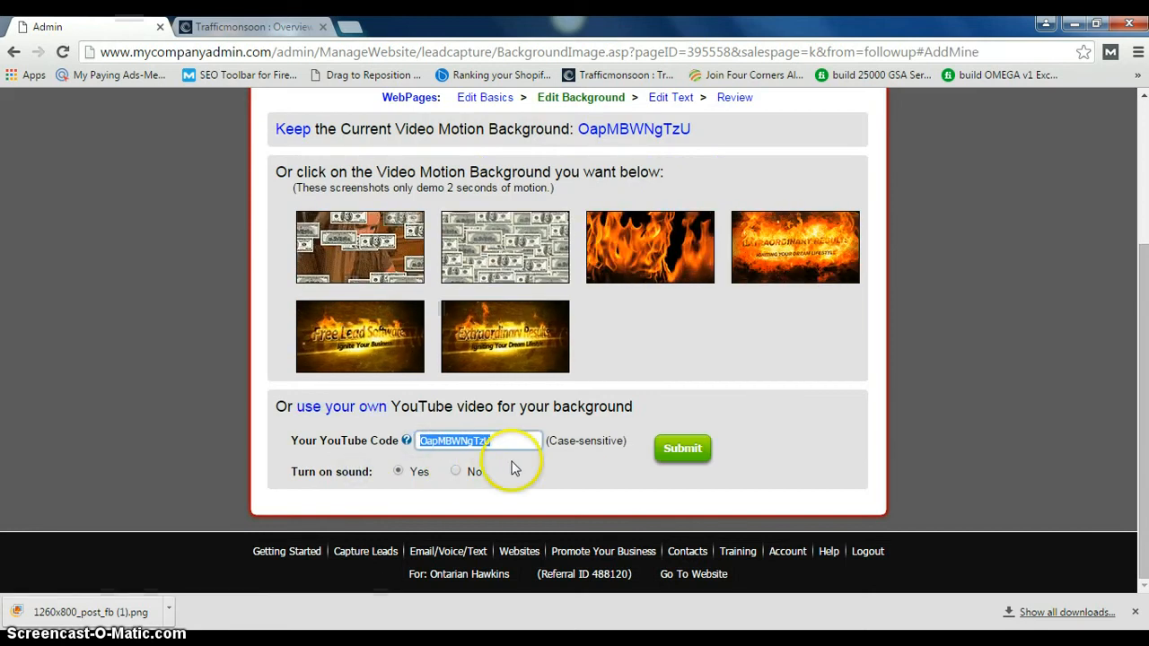
key(BackSpace)
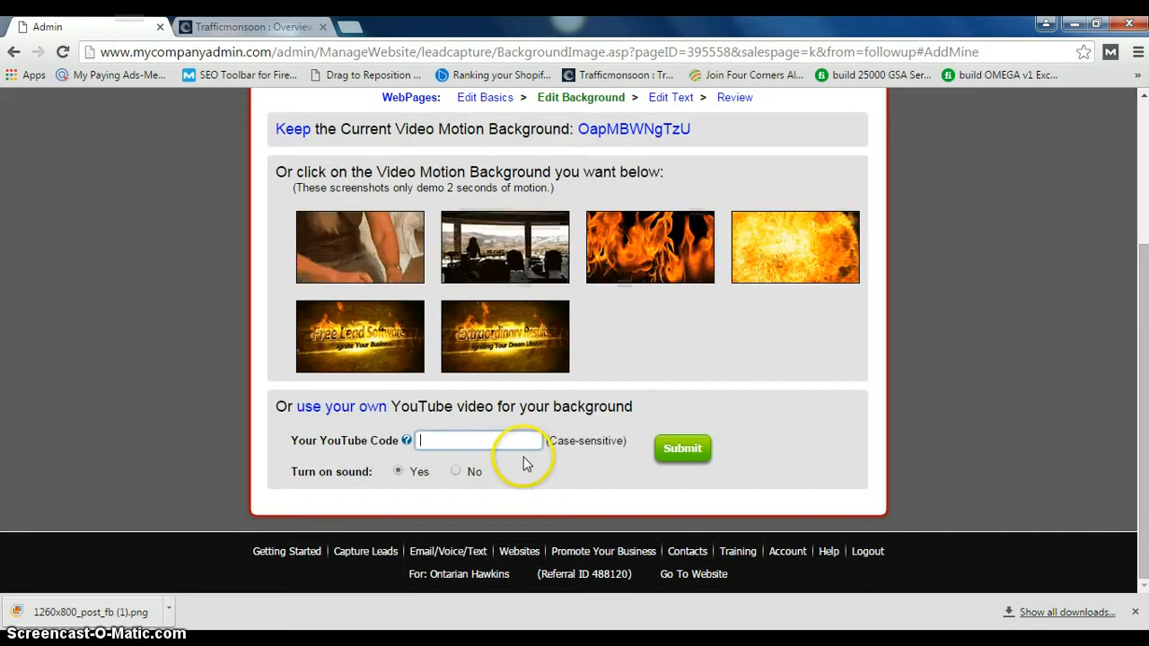
click(459, 440)
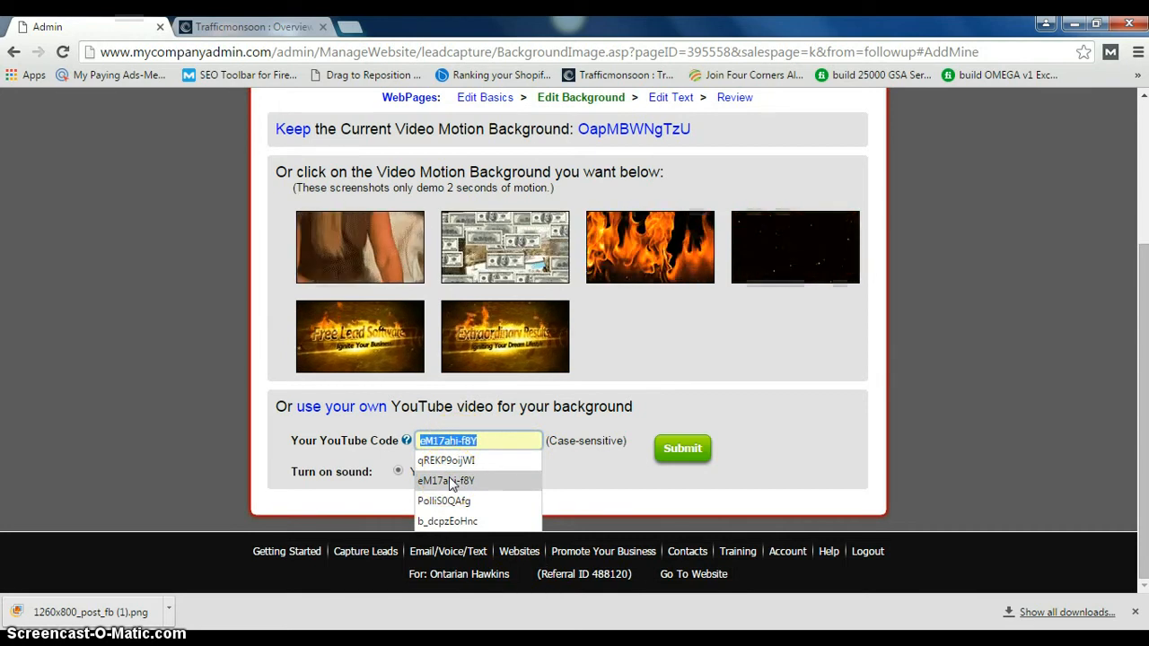
click(451, 482)
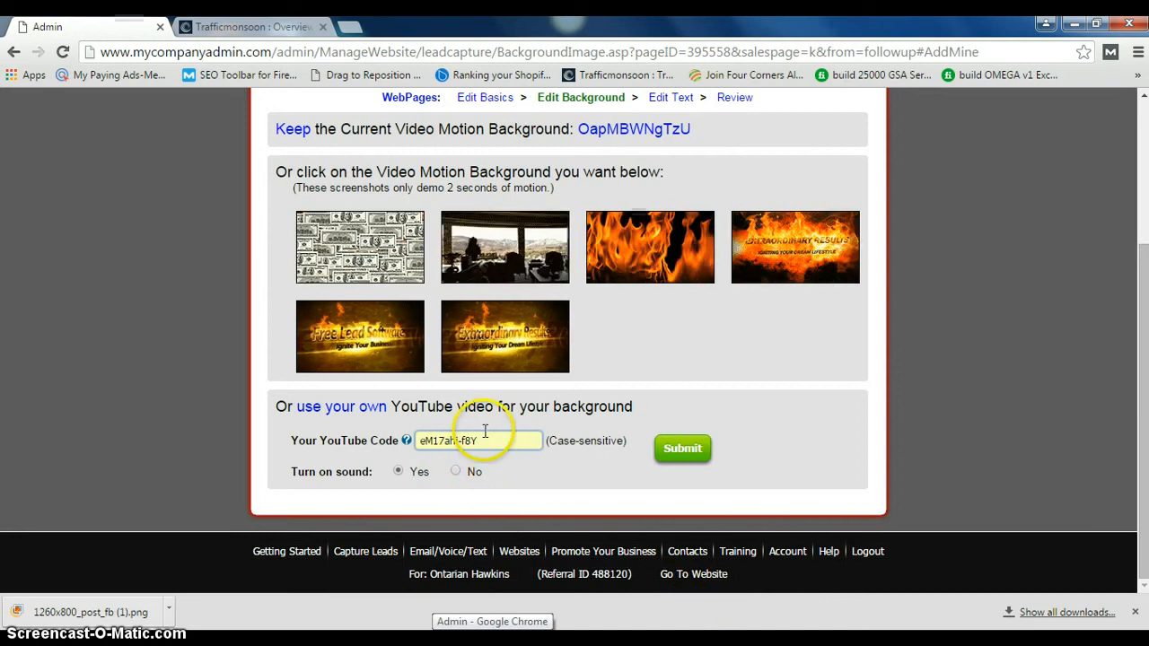
click(678, 449)
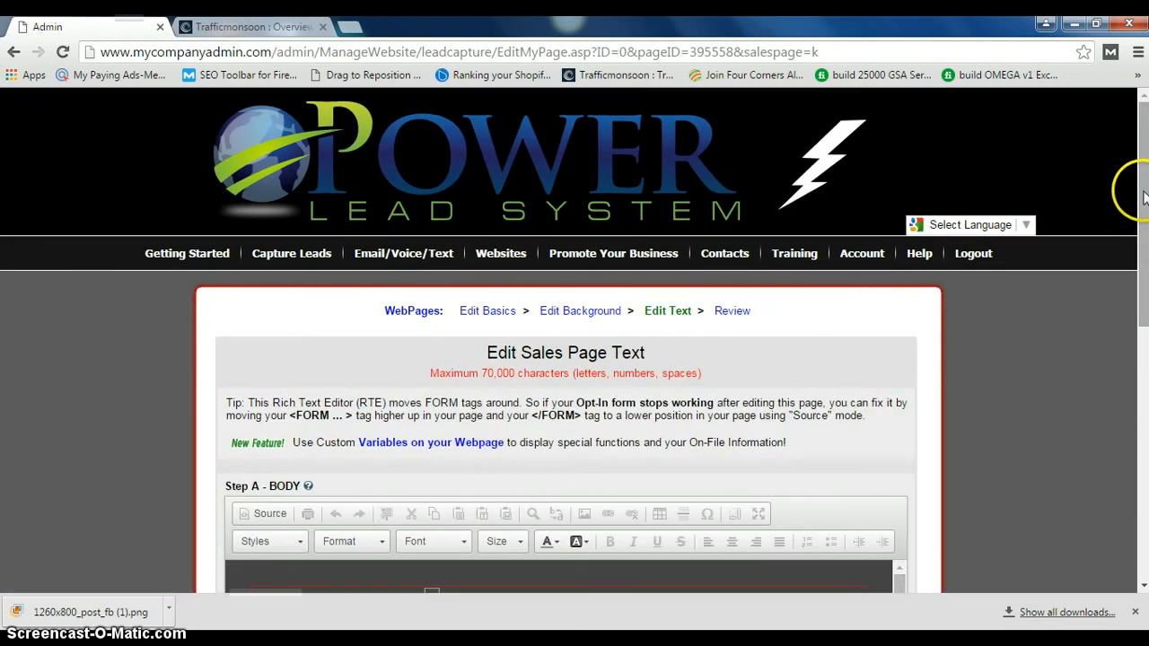
Replace the yellow "STRENGTH IN NUMBERS" headline in the page body with "One Time $18 Out of Pocket System Is Changing Lives Daily".
drag(1142, 240, 1143, 354)
mouse_move(899, 281)
mouse_down()
mouse_move(908, 325)
mouse_move(901, 287)
mouse_up()
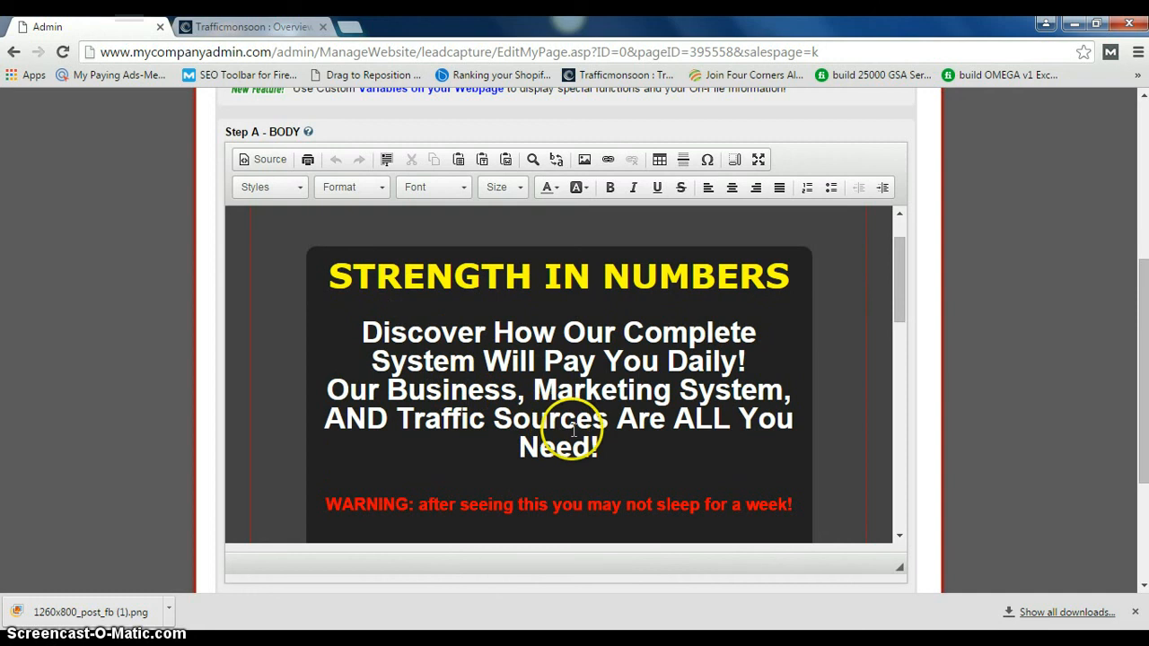
drag(603, 448, 483, 402)
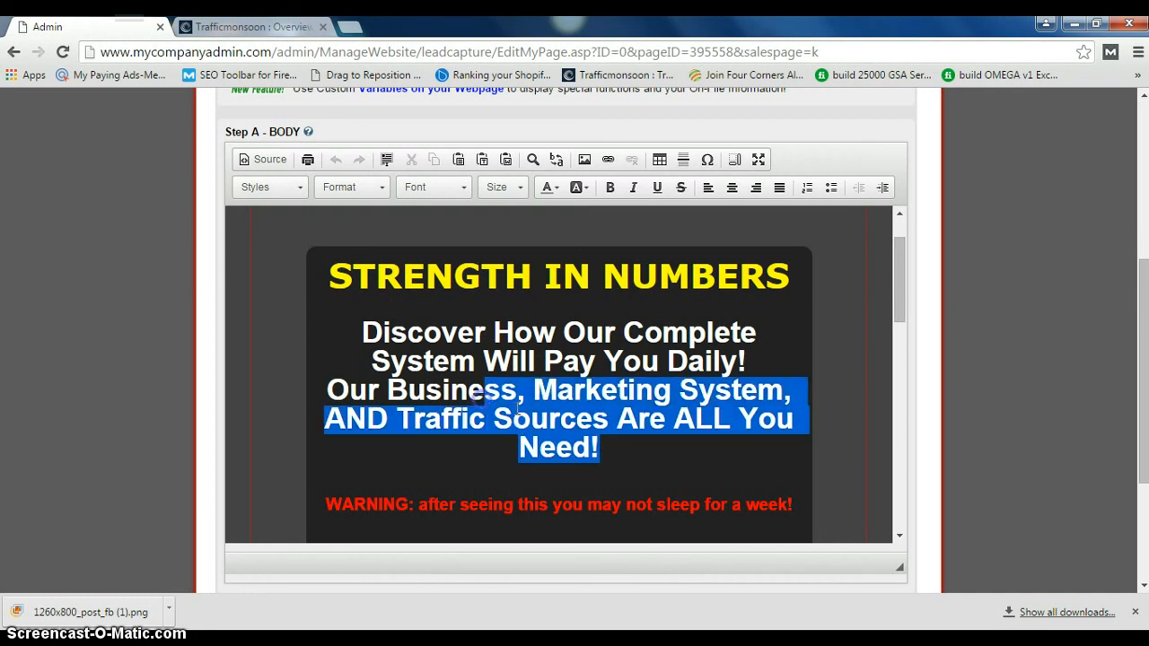
click(574, 419)
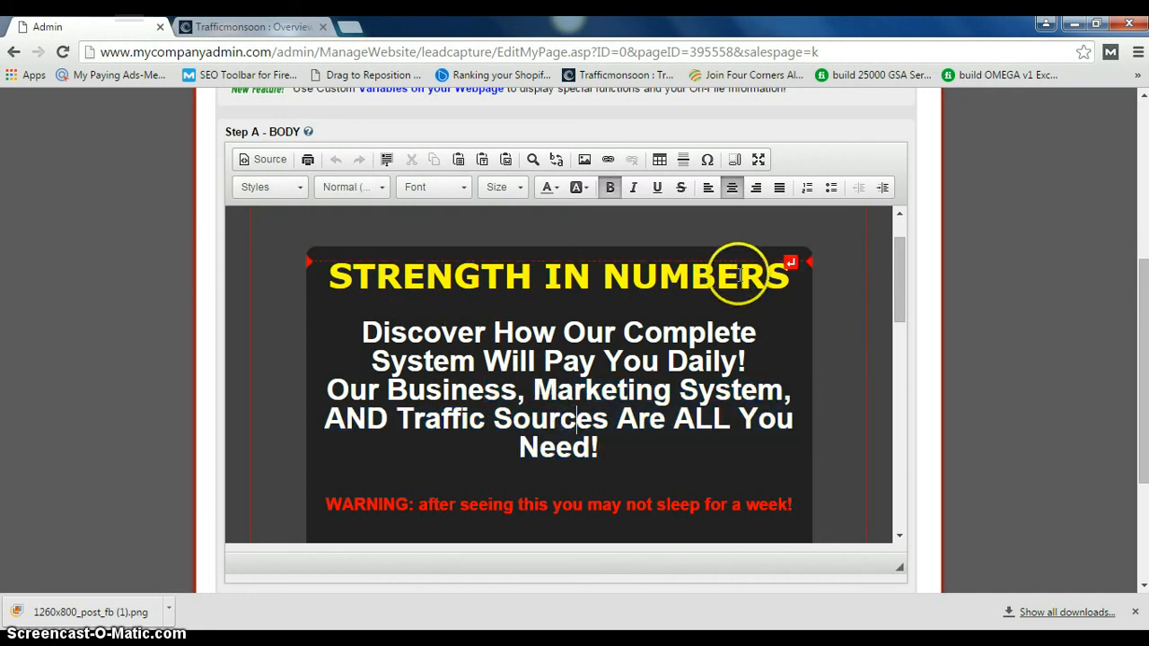
drag(780, 277, 351, 287)
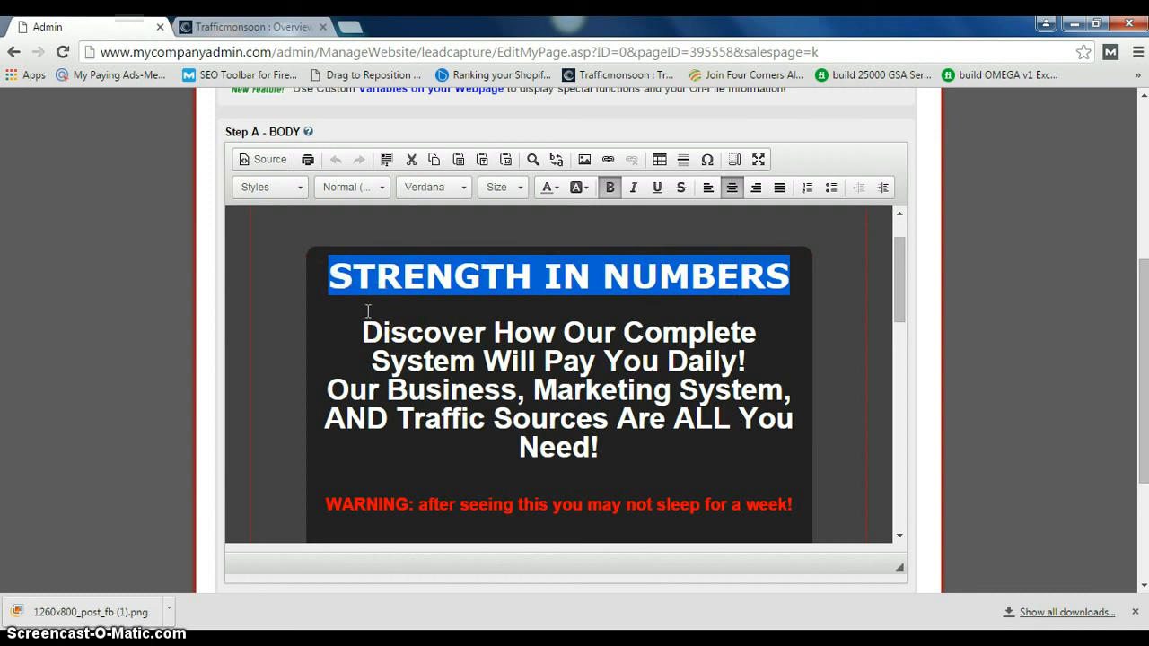
click(367, 311)
text(S)
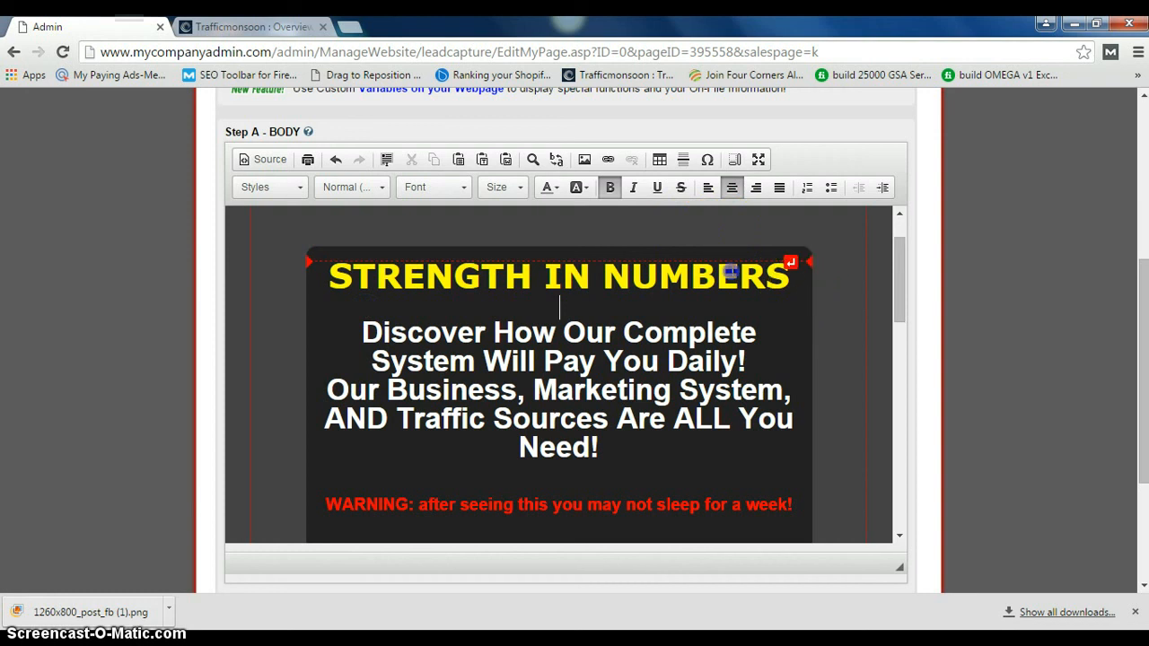
drag(789, 277, 344, 284)
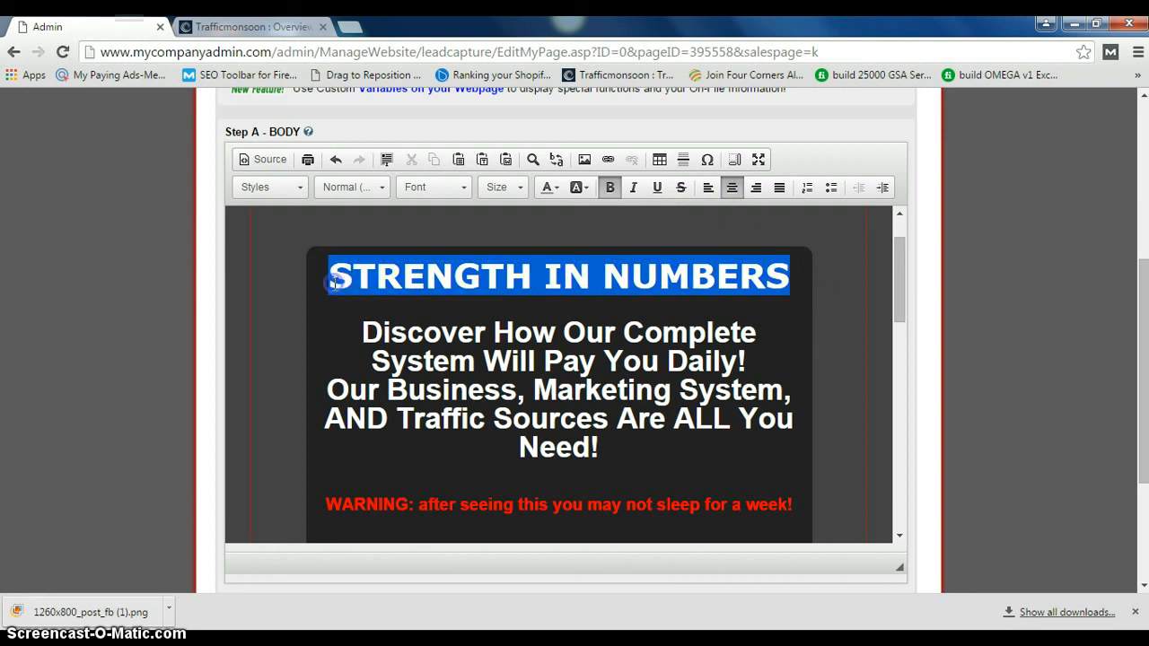
key(Delete)
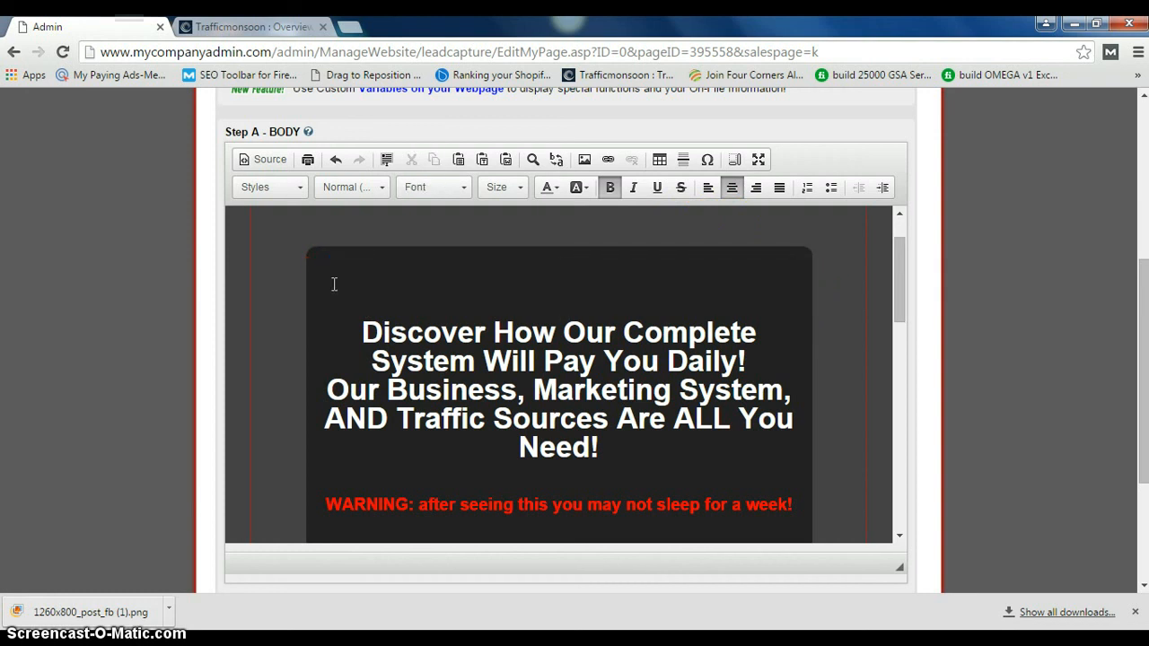
text(One Time $)
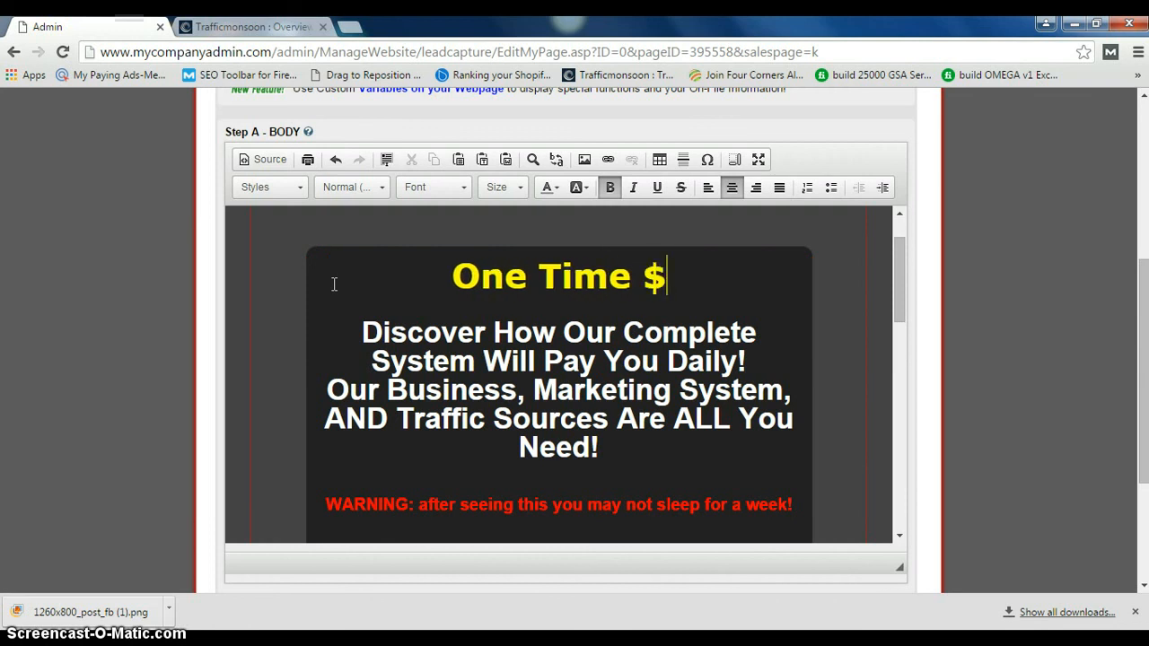
text(18)
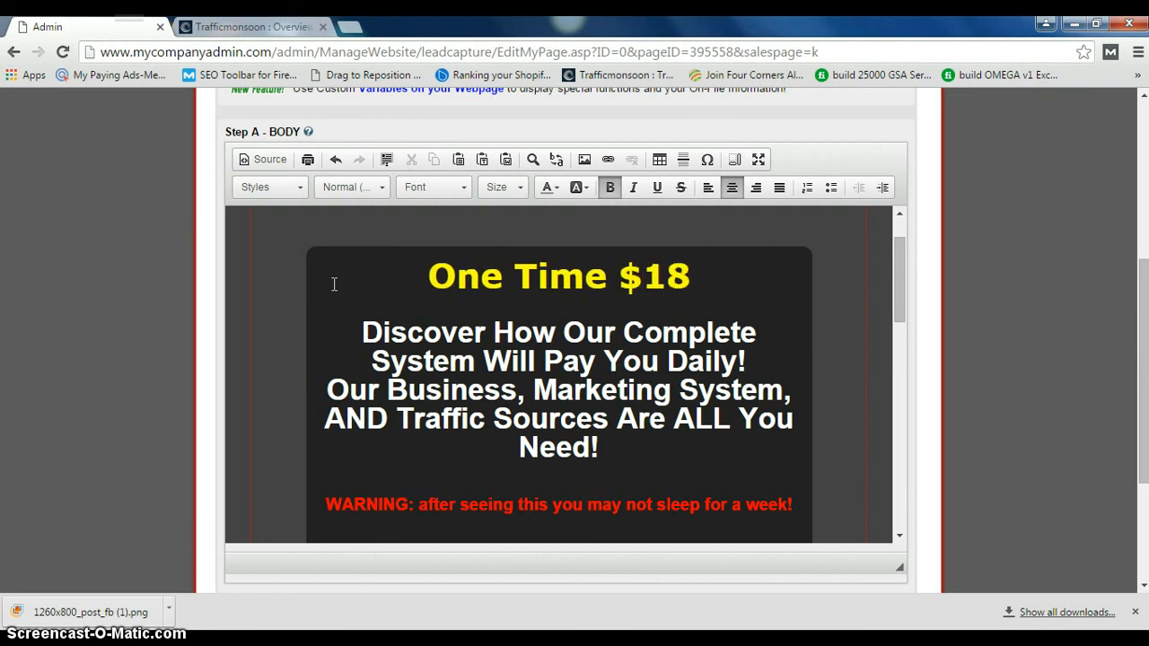
text( Ou)
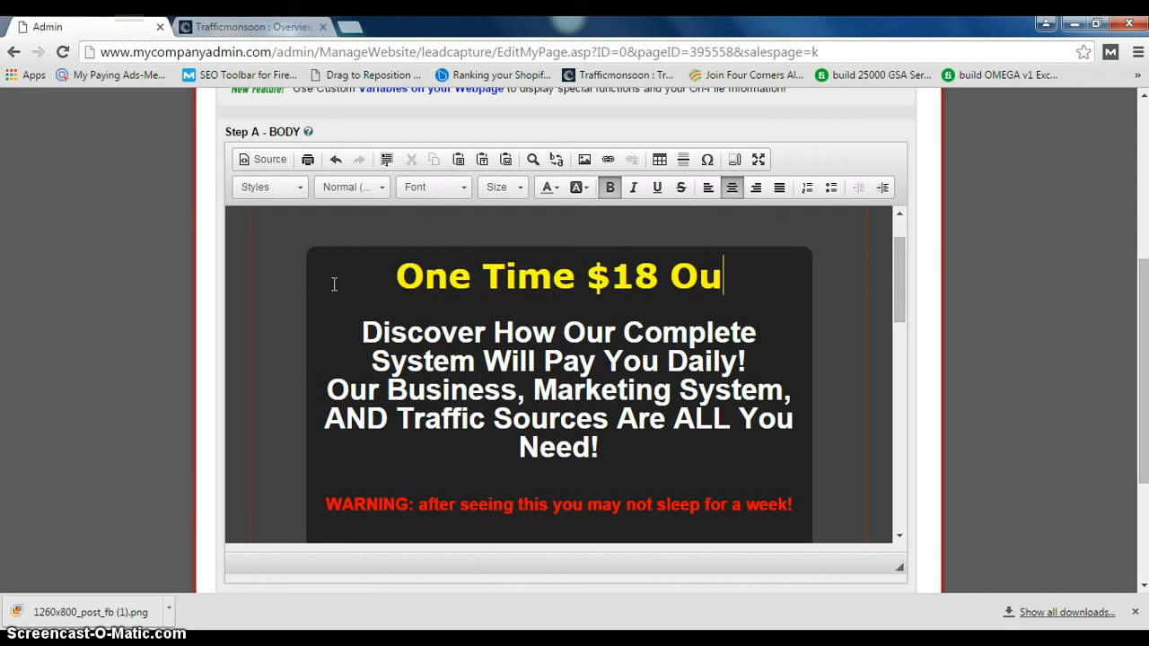
text(t of Pocket)
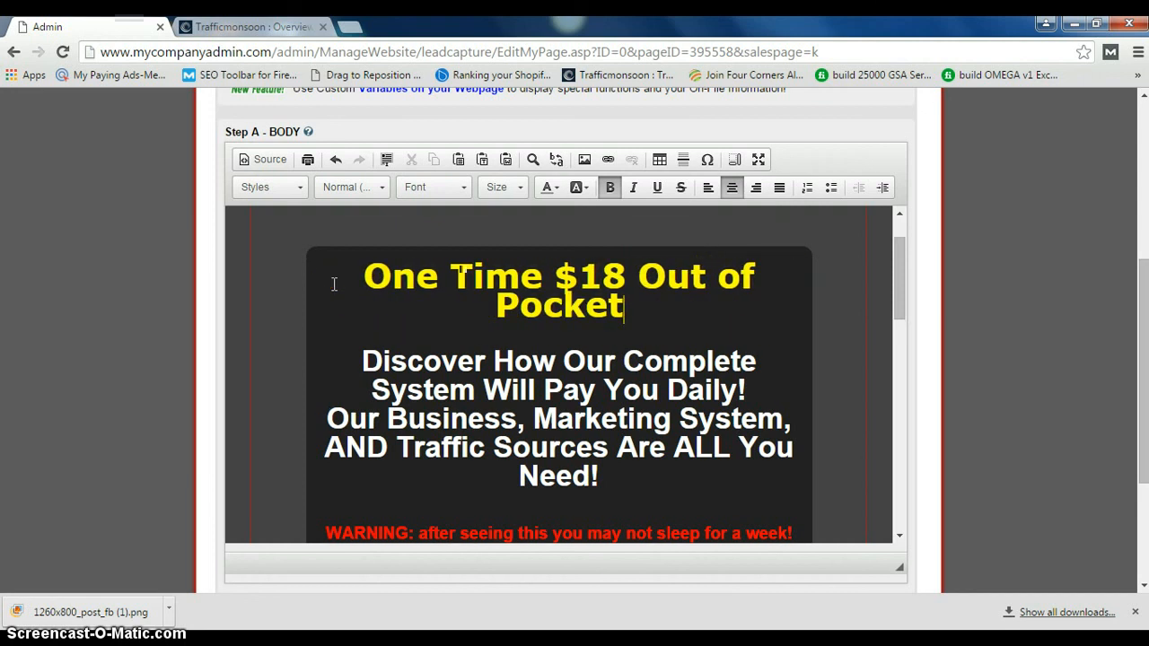
text( System )
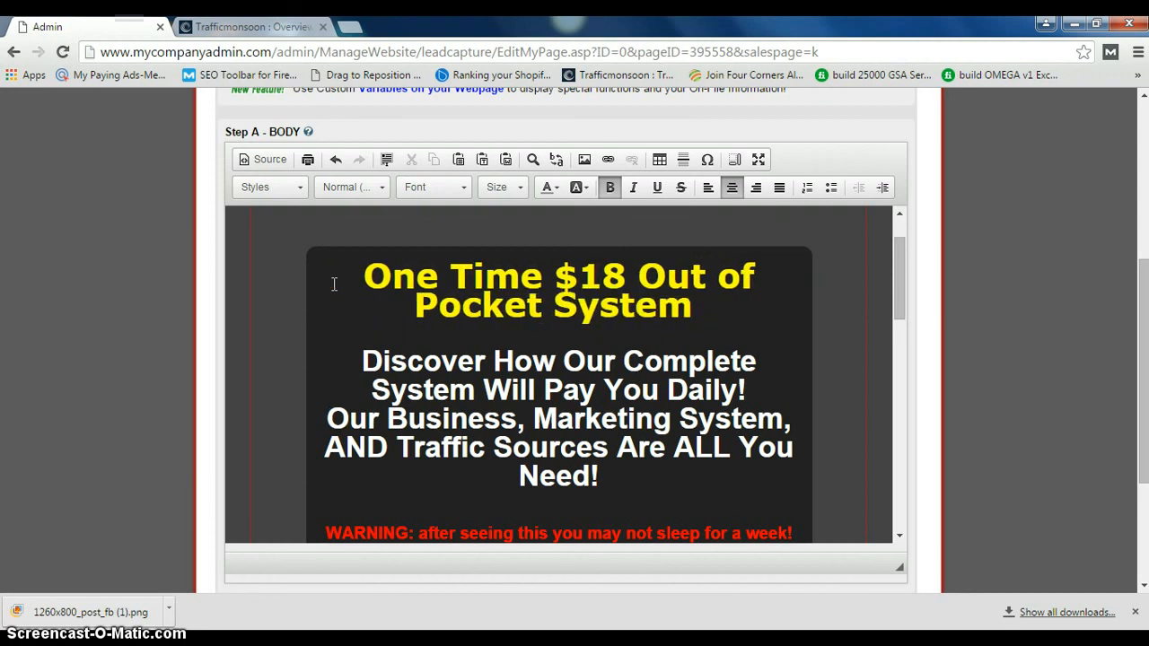
text(Is Changing L)
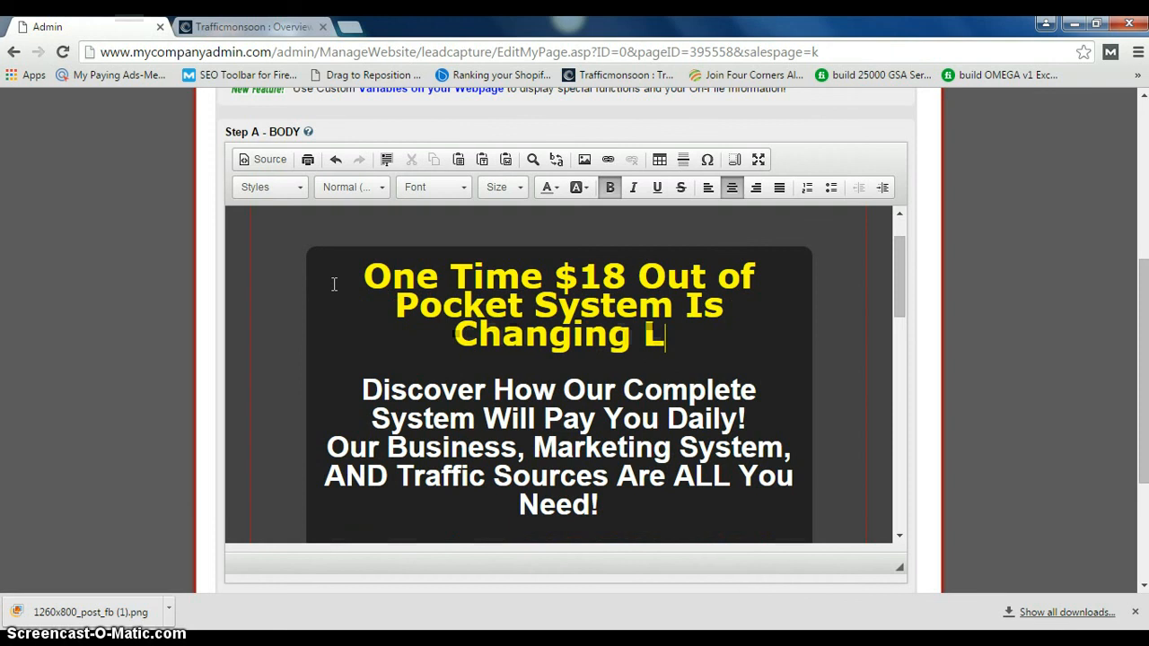
text(ives Daily)
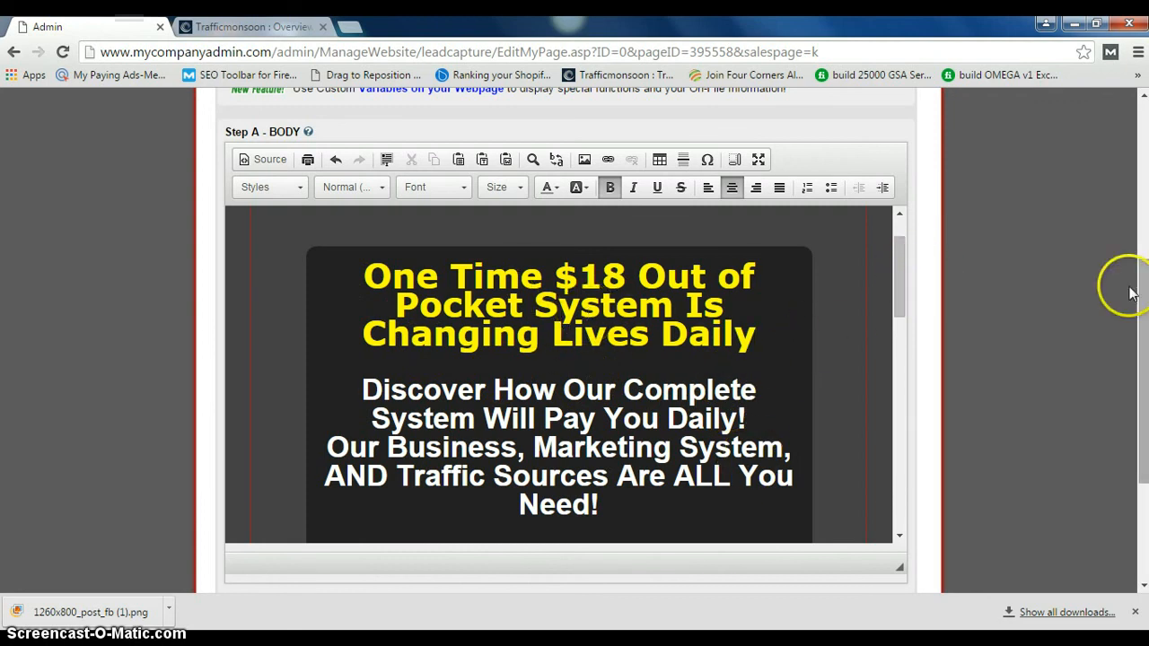
Check the rest of the page body below the headline and save the edited sales page text.
drag(895, 267, 896, 299)
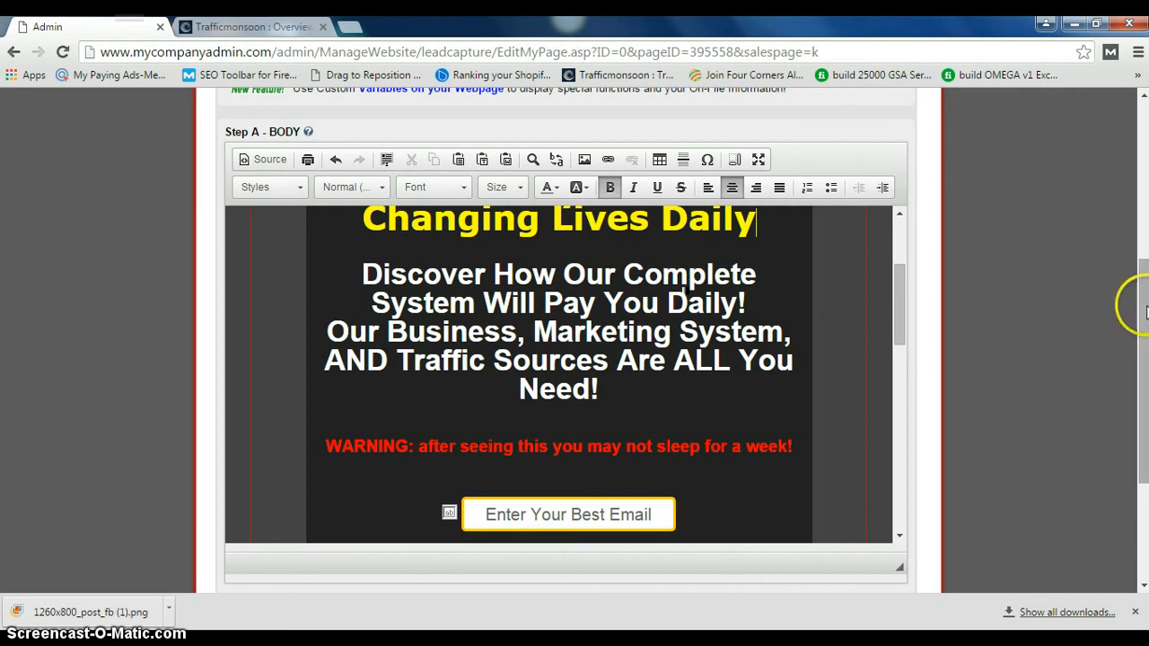
drag(1145, 310, 1138, 460)
click(618, 423)
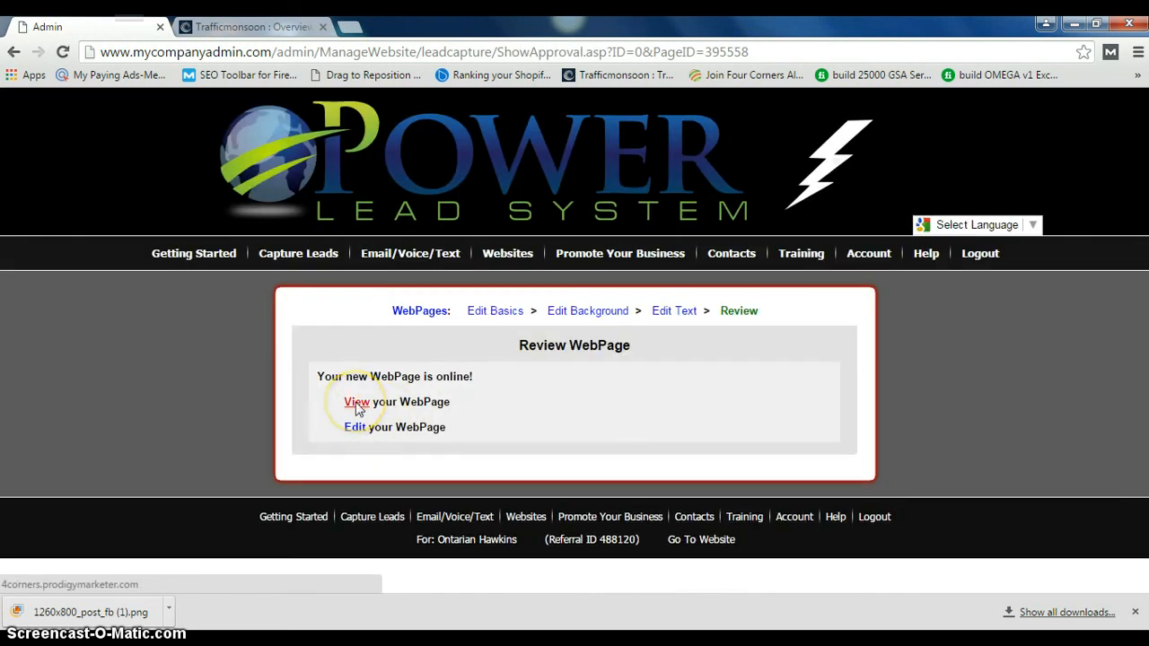
View the published webpage, check its headline and background video, and activate the email opt-in field.
click(356, 404)
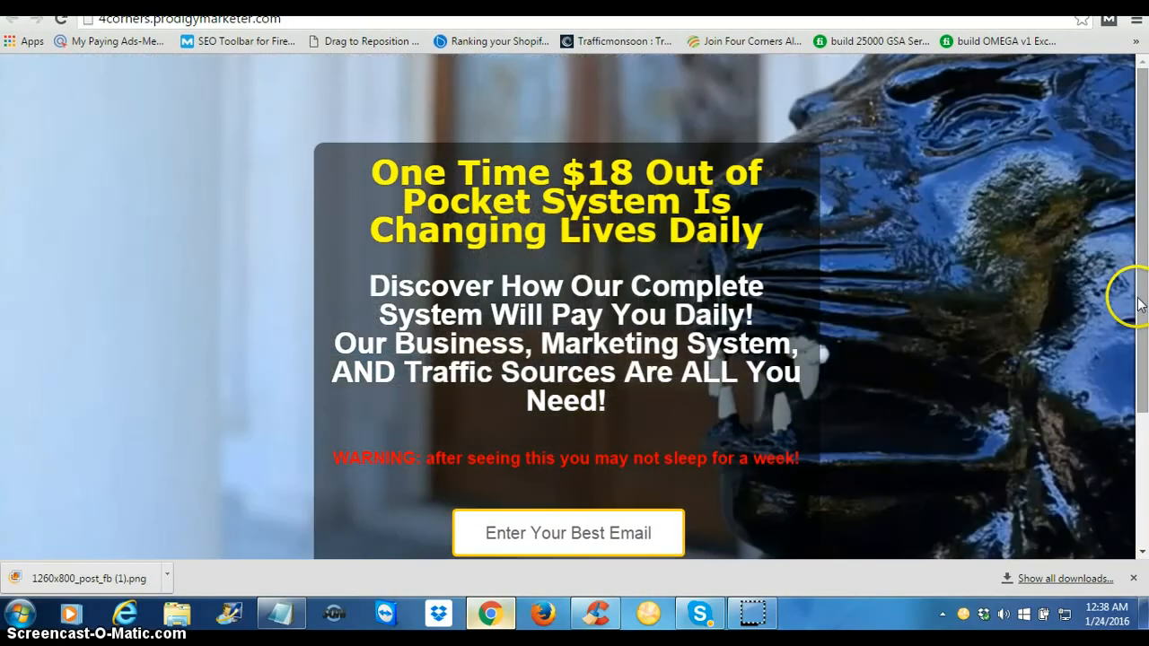
drag(1144, 347, 1144, 369)
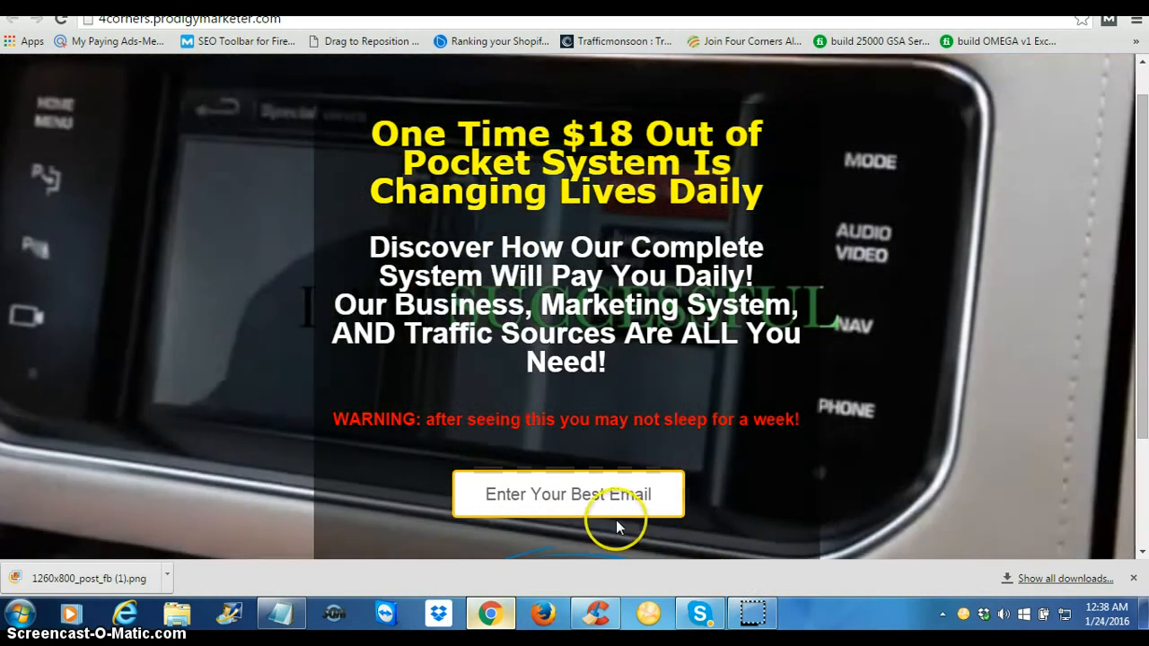
click(598, 497)
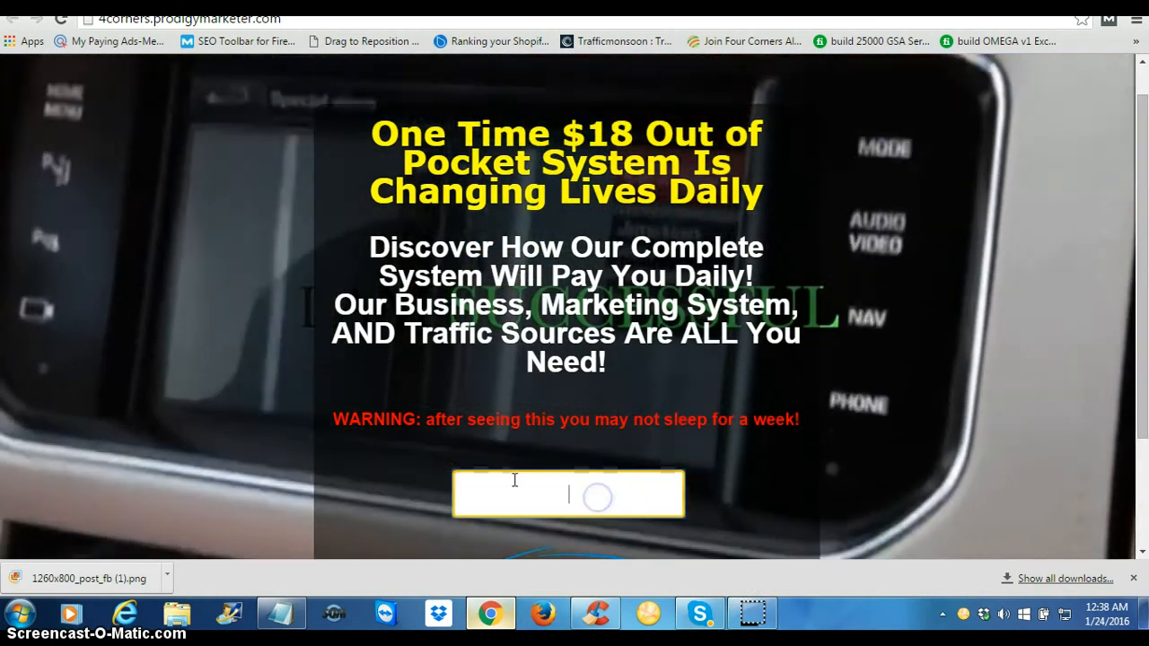